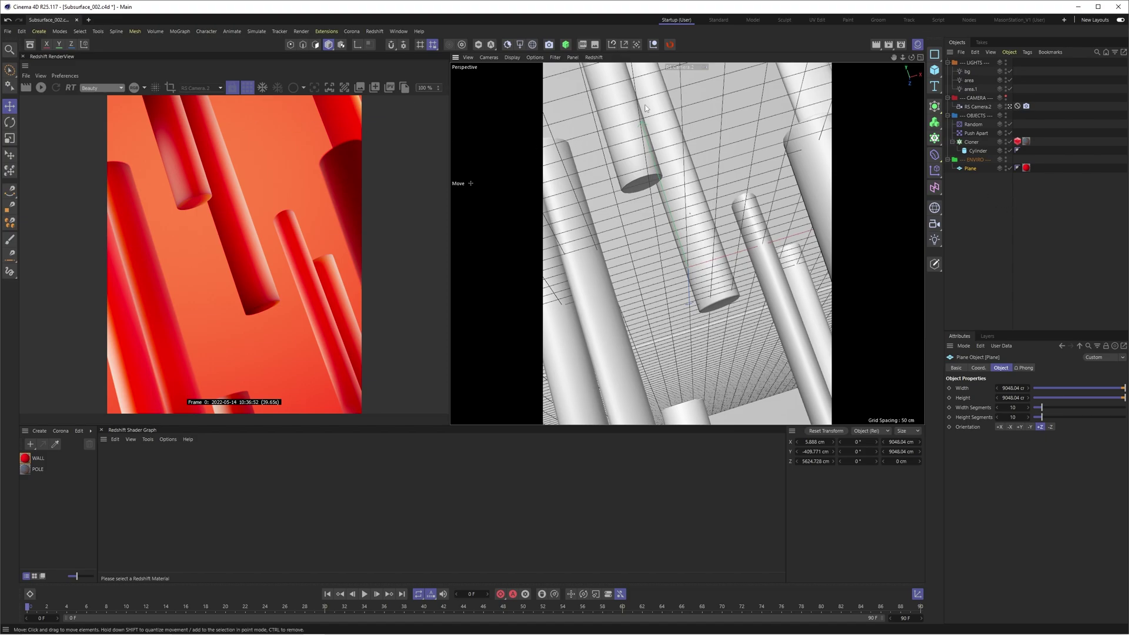
- Switch to the default camera and orbit out to frame the plane and cylinders
click(1009, 107)
click(1010, 107)
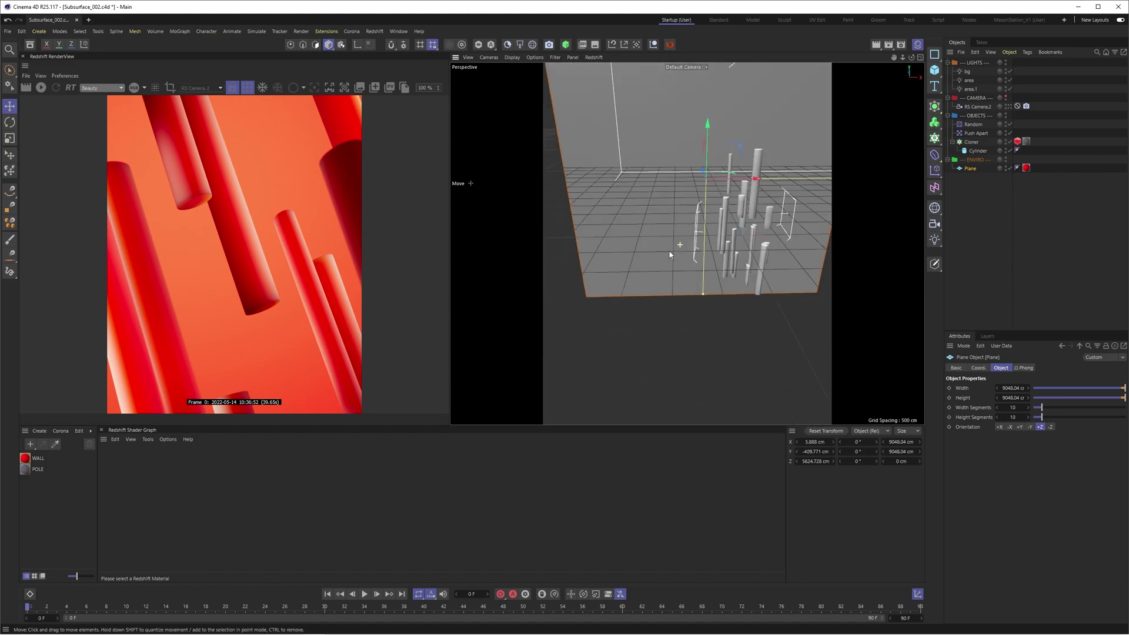
drag(912, 57, 683, 269)
scroll(682, 269, up, 3)
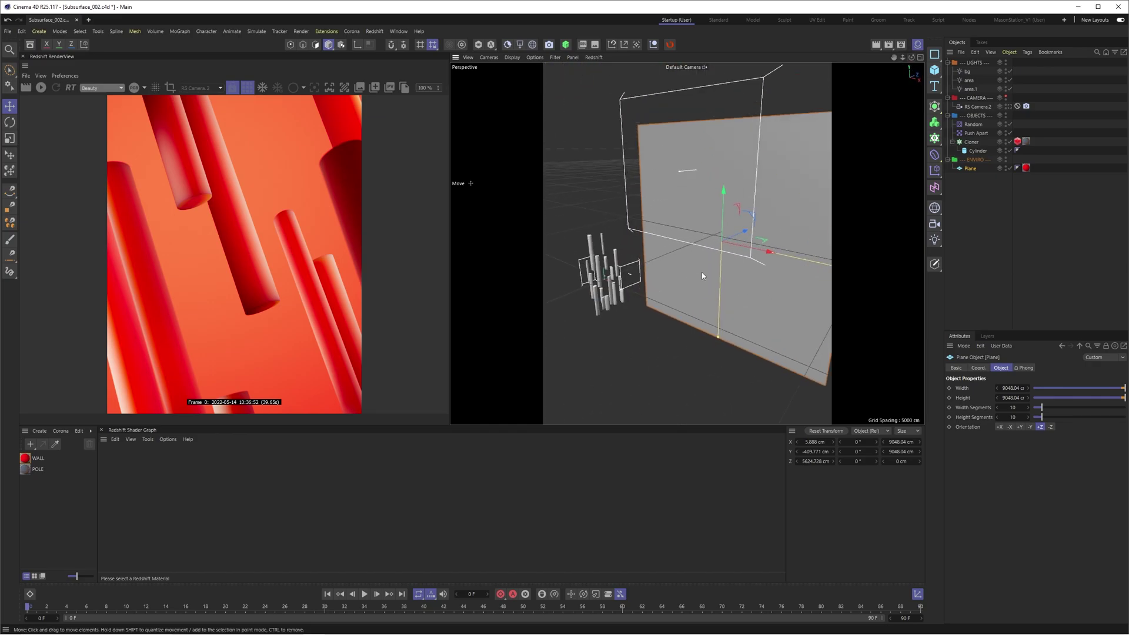
scroll(723, 250, down, 3)
scroll(769, 229, up, 3)
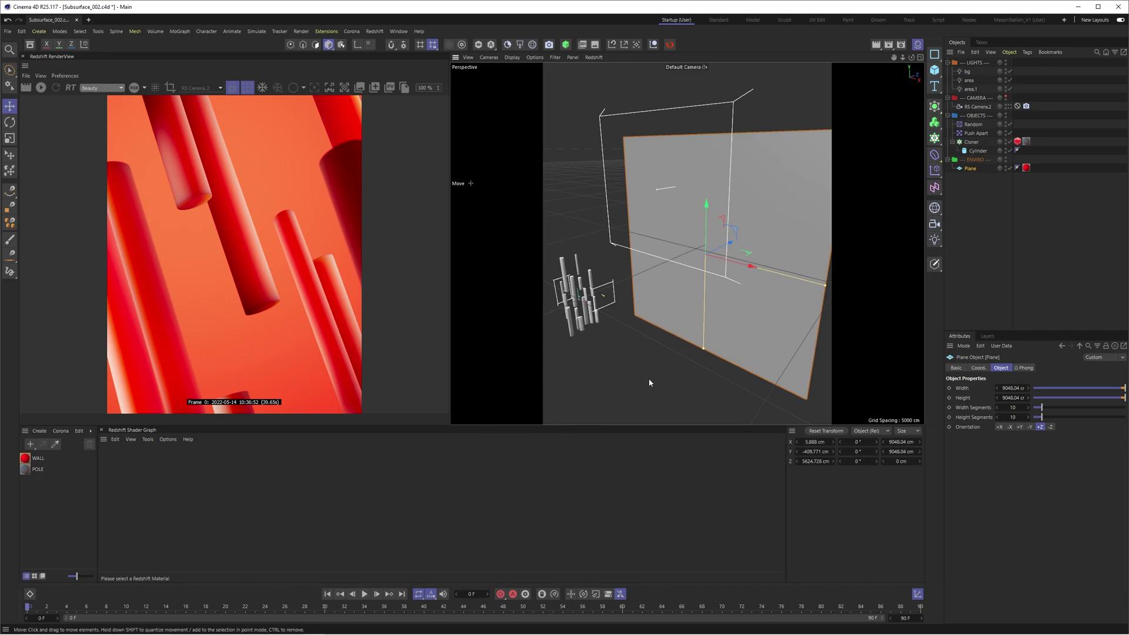
scroll(652, 376, down, 3)
scroll(623, 294, up, 6)
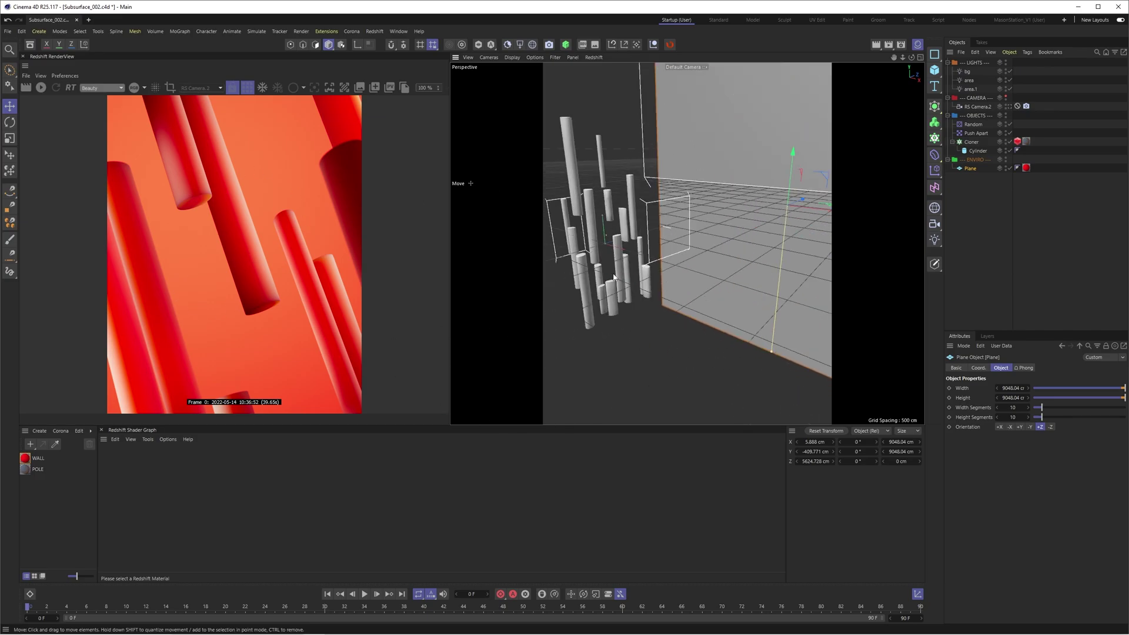
- Toggle the Cloner off and back on to hide and restore the cylinders
click(1008, 142)
scroll(754, 264, down, 2)
scroll(754, 263, up, 3)
scroll(788, 236, down, 2)
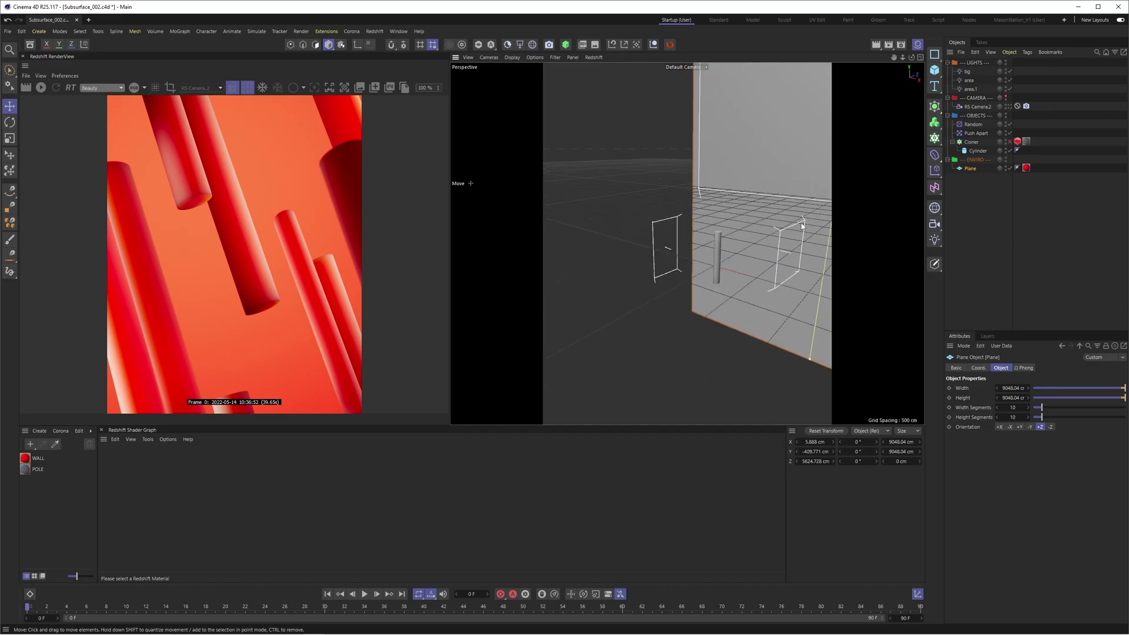
click(1008, 141)
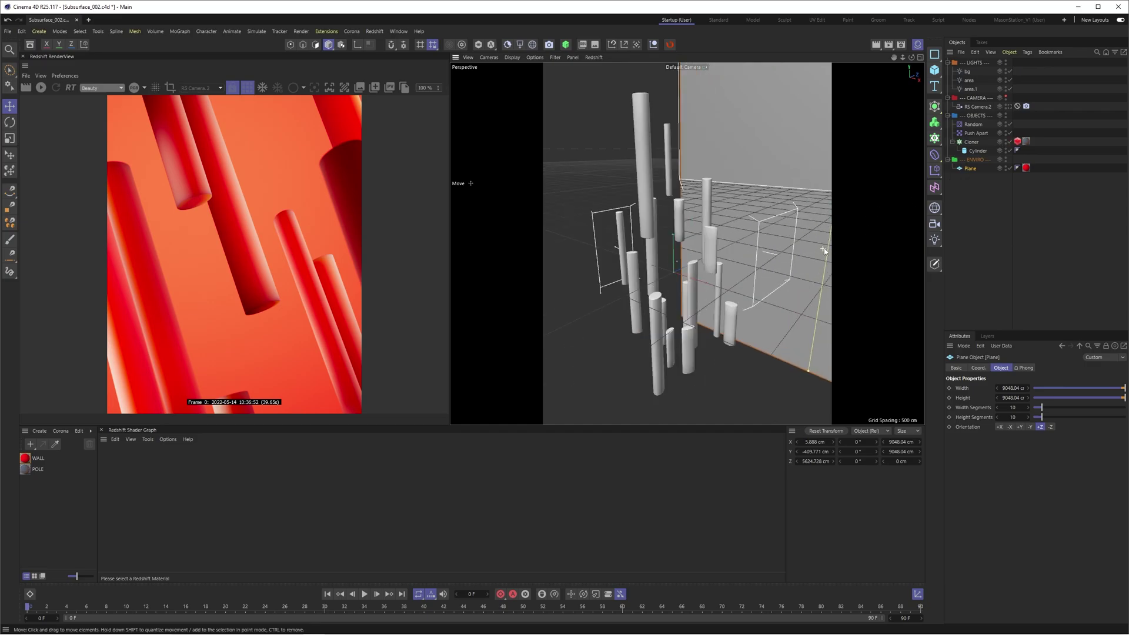
- Toggle the Random and Push Apart effectors off and on to compare their effect on the clones
click(1009, 125)
click(1009, 124)
click(974, 124)
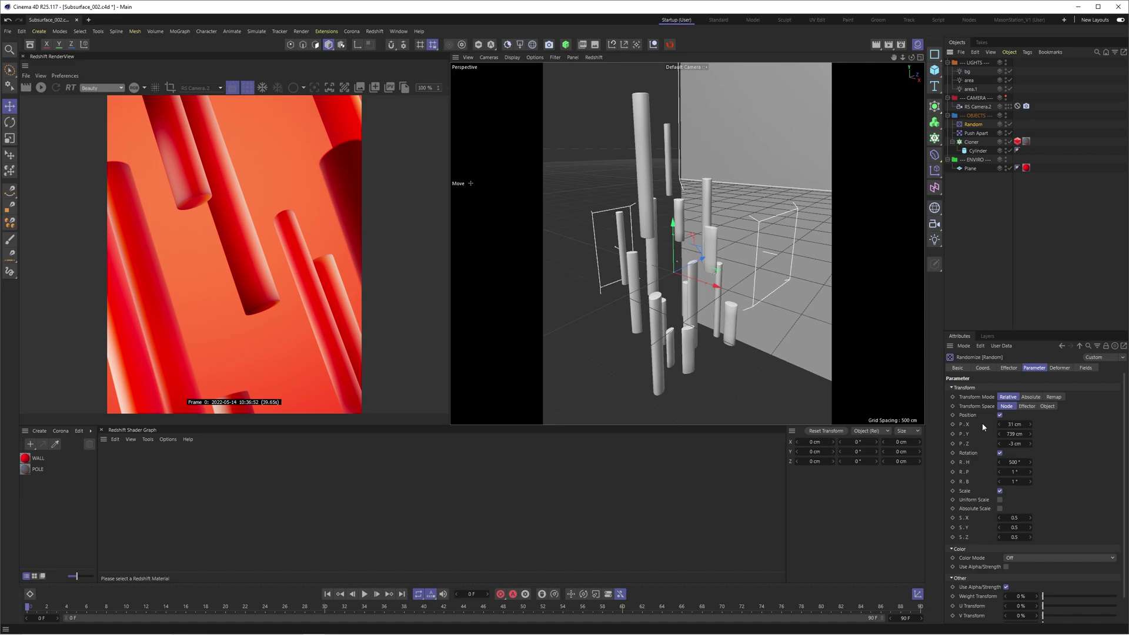
click(1009, 133)
click(1009, 133)
click(1008, 133)
click(1009, 133)
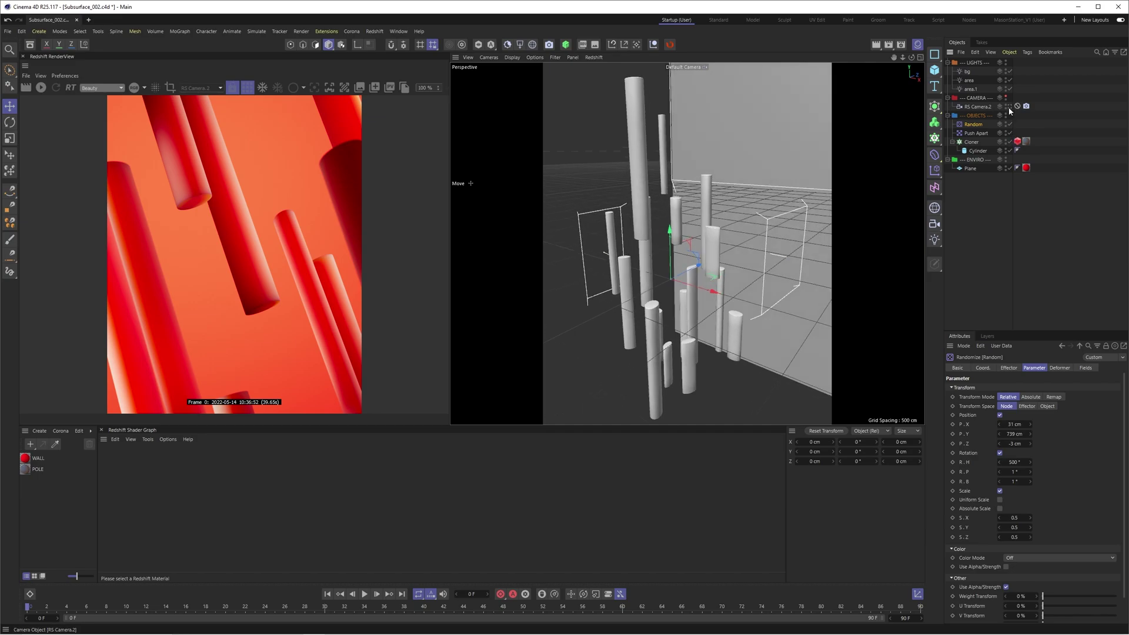
- Select the area.1 light and orbit the view around the wall and cylinders
click(1007, 107)
click(971, 89)
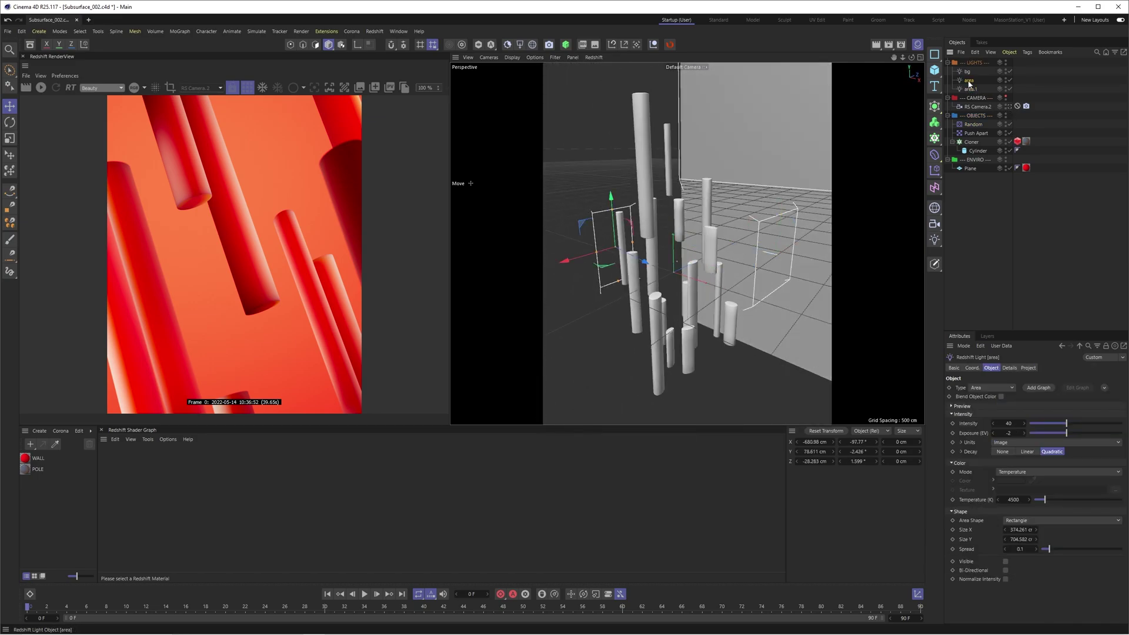
drag(905, 57, 820, 281)
scroll(603, 287, down, 3)
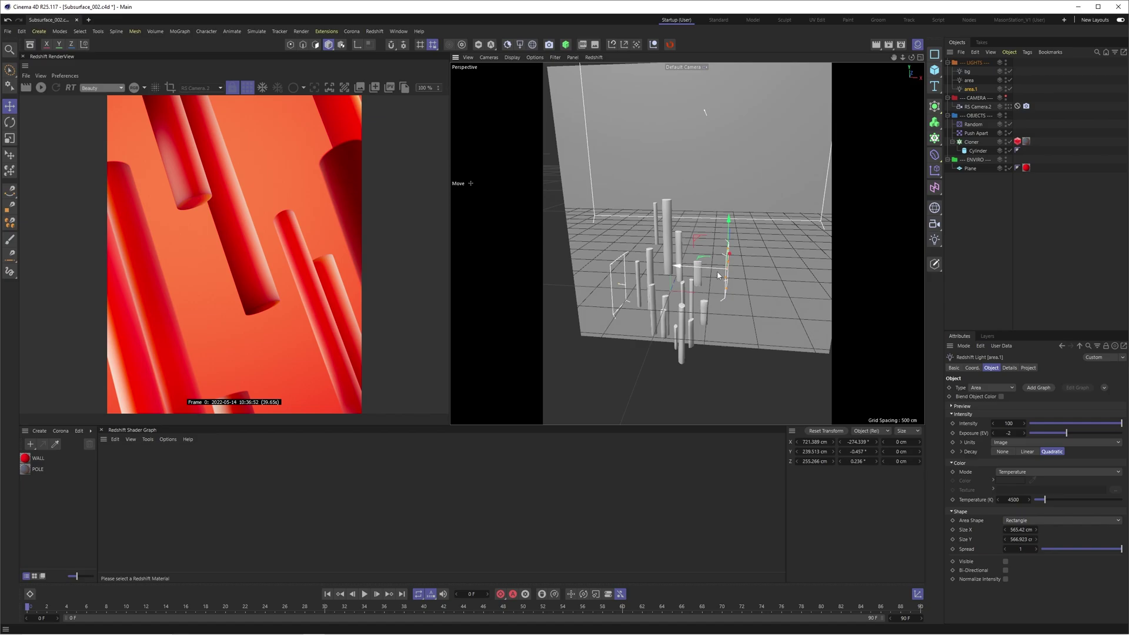
- From RS Camera.2, create a Redshift Standard material and drag it onto the Cloner
click(1026, 106)
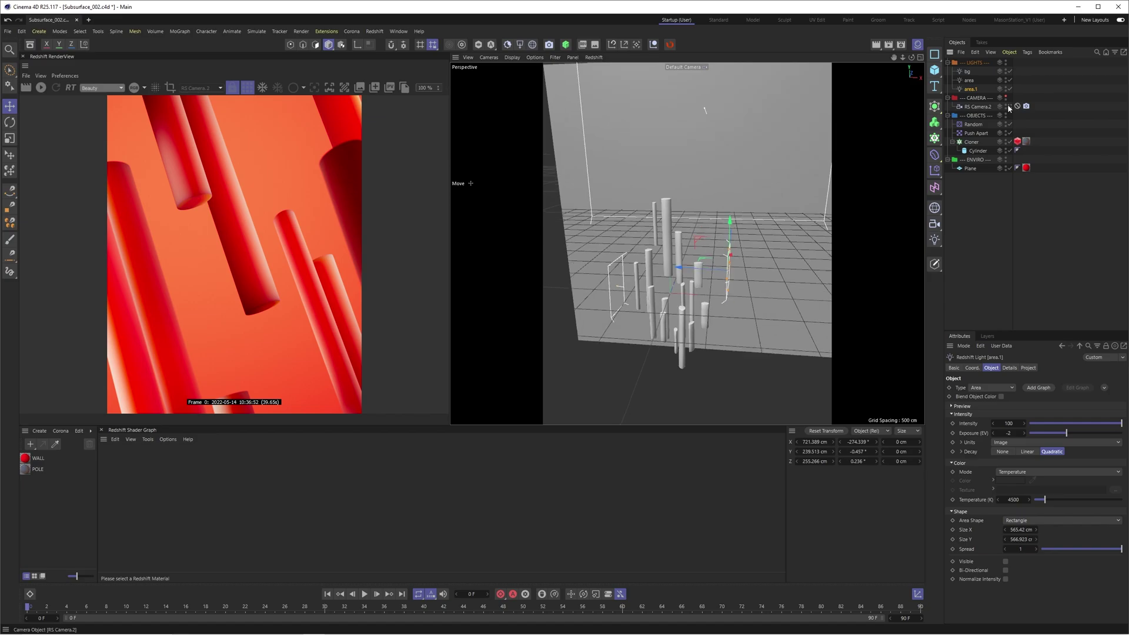
click(1010, 179)
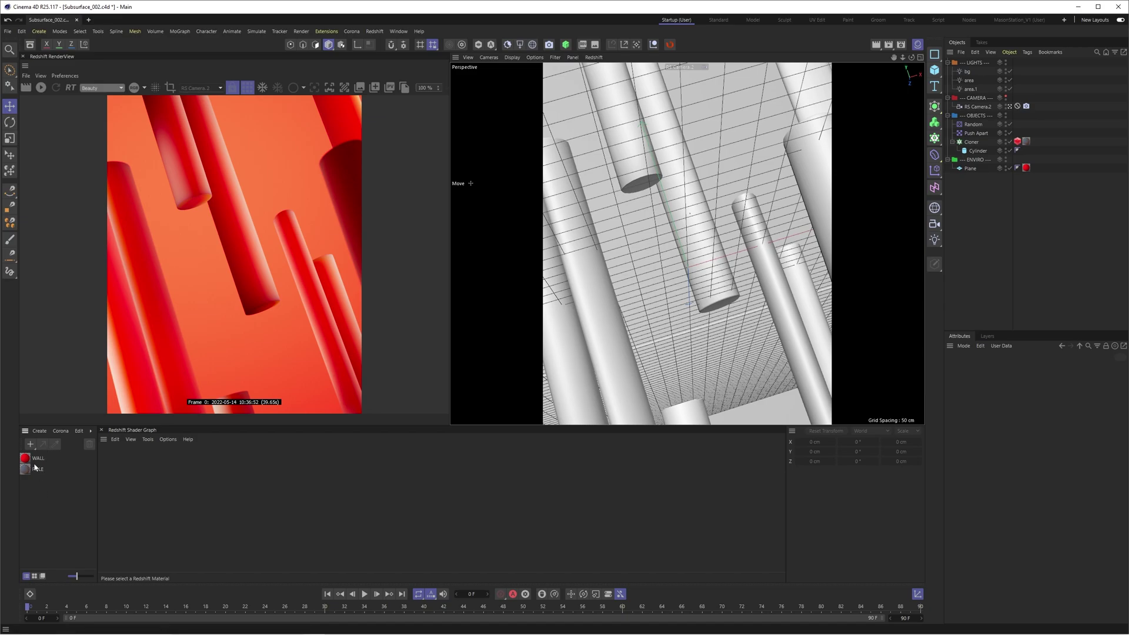
click(44, 434)
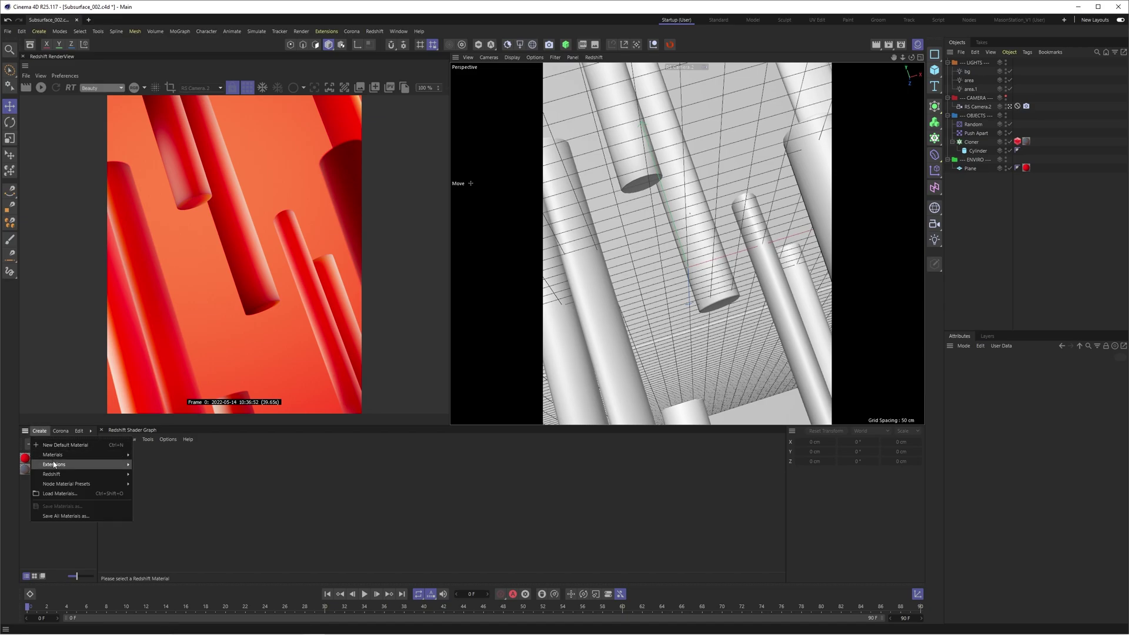
mouse_move(127, 474)
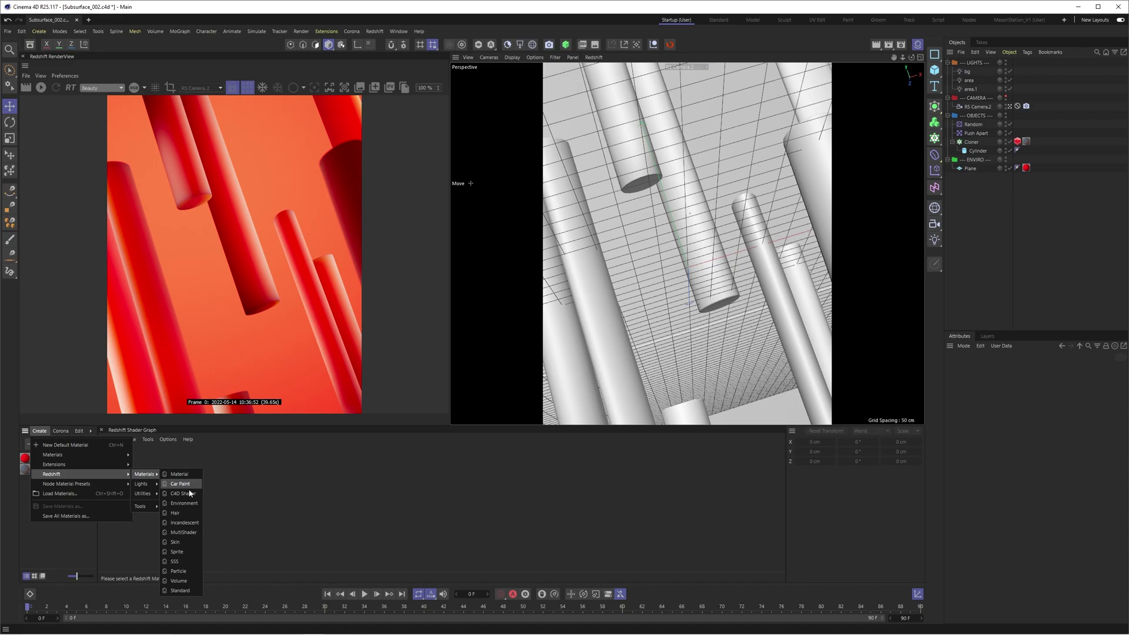
click(177, 591)
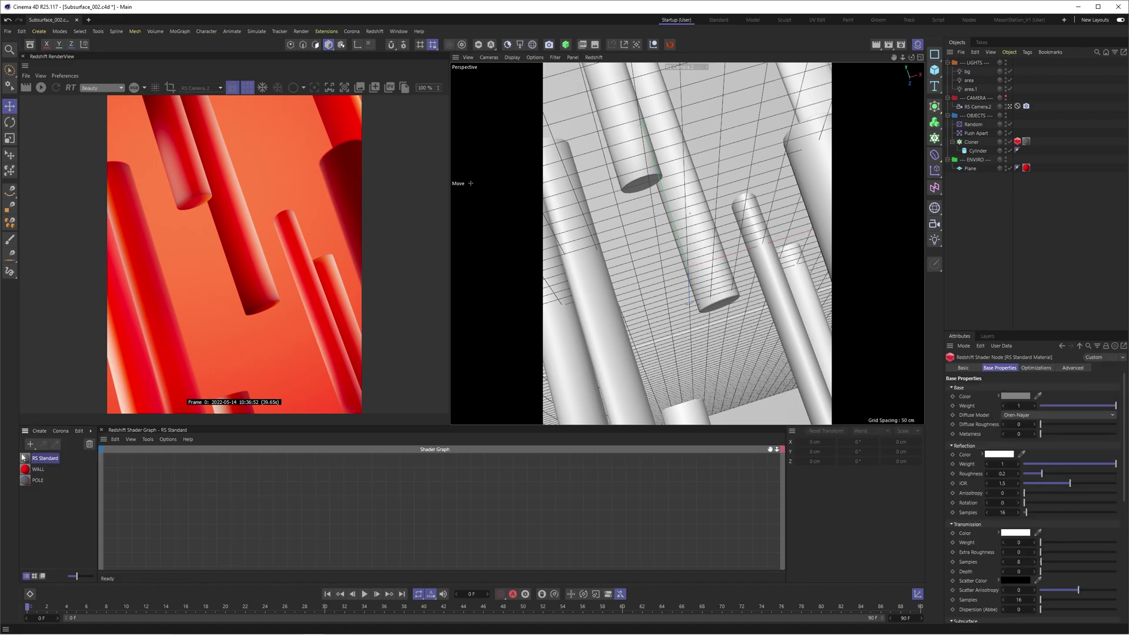
drag(25, 458, 971, 145)
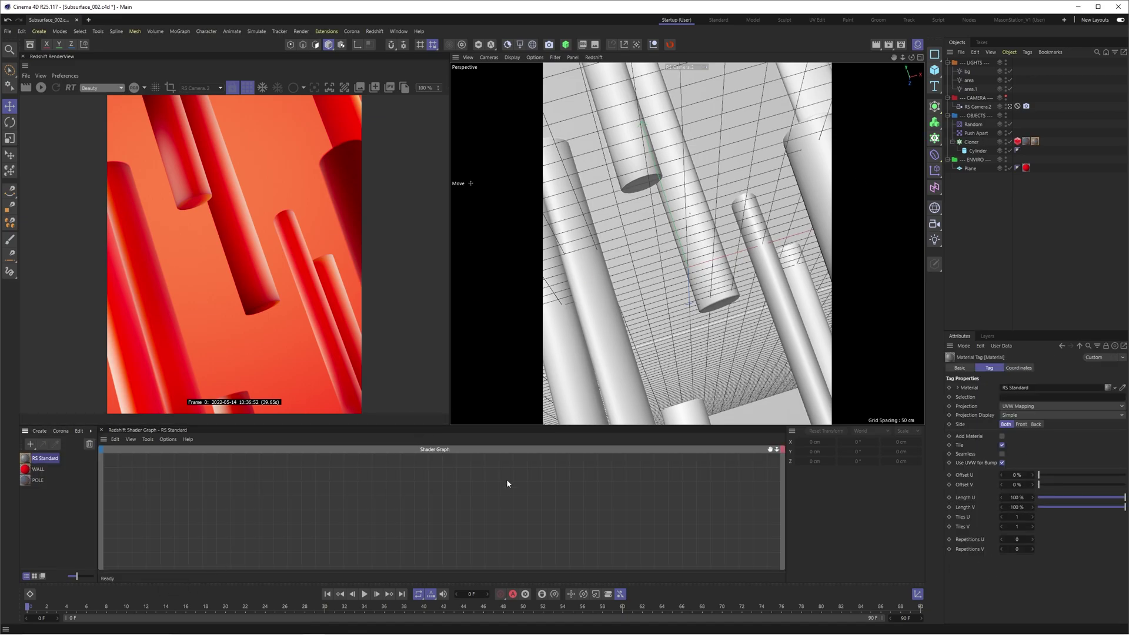
scroll(488, 542, up, 2)
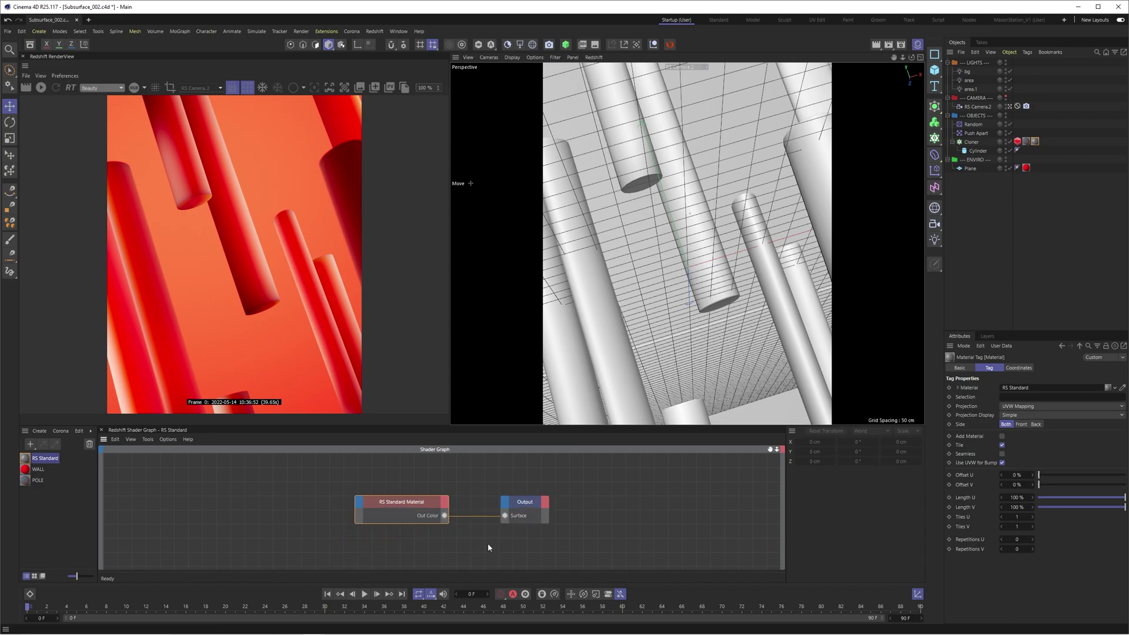
- Restart the Redshift render and set the RS Standard Reflection Weight and Base Weight to 0
click(41, 87)
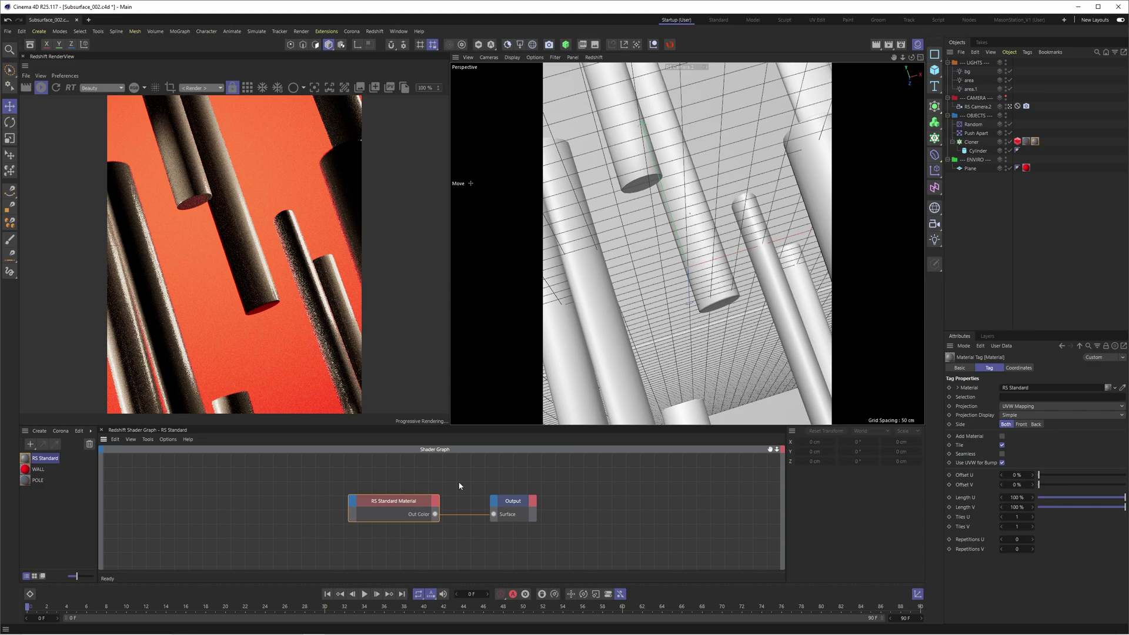
click(408, 499)
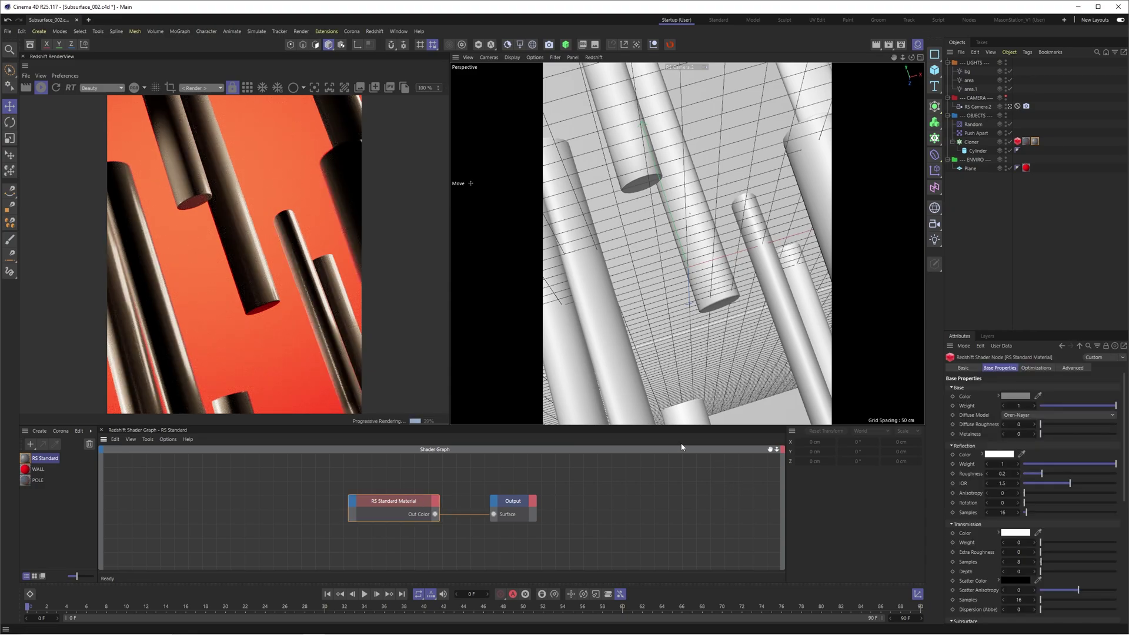
drag(1057, 462, 822, 461)
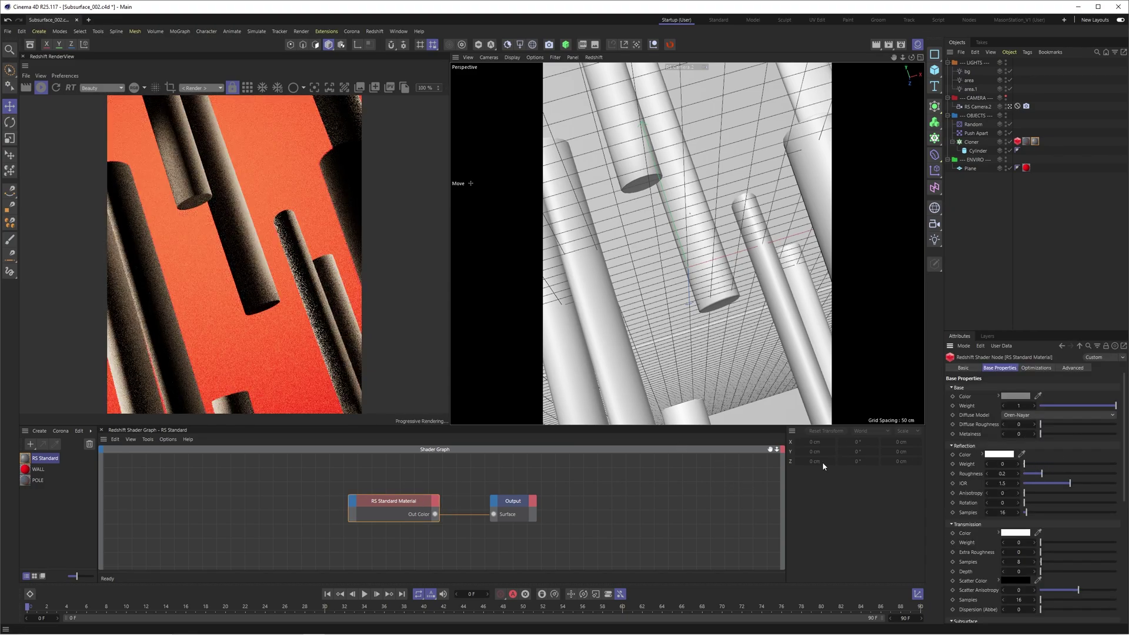
drag(1054, 408, 964, 415)
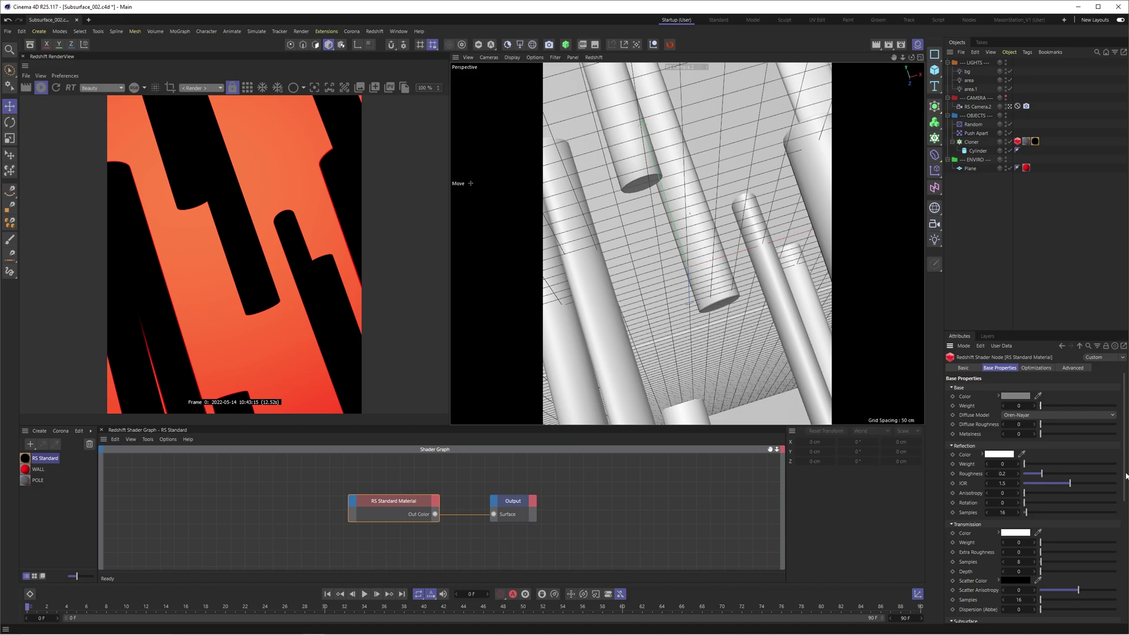
scroll(1125, 471, down, 3)
scroll(1125, 458, up, 3)
scroll(1125, 450, down, 5)
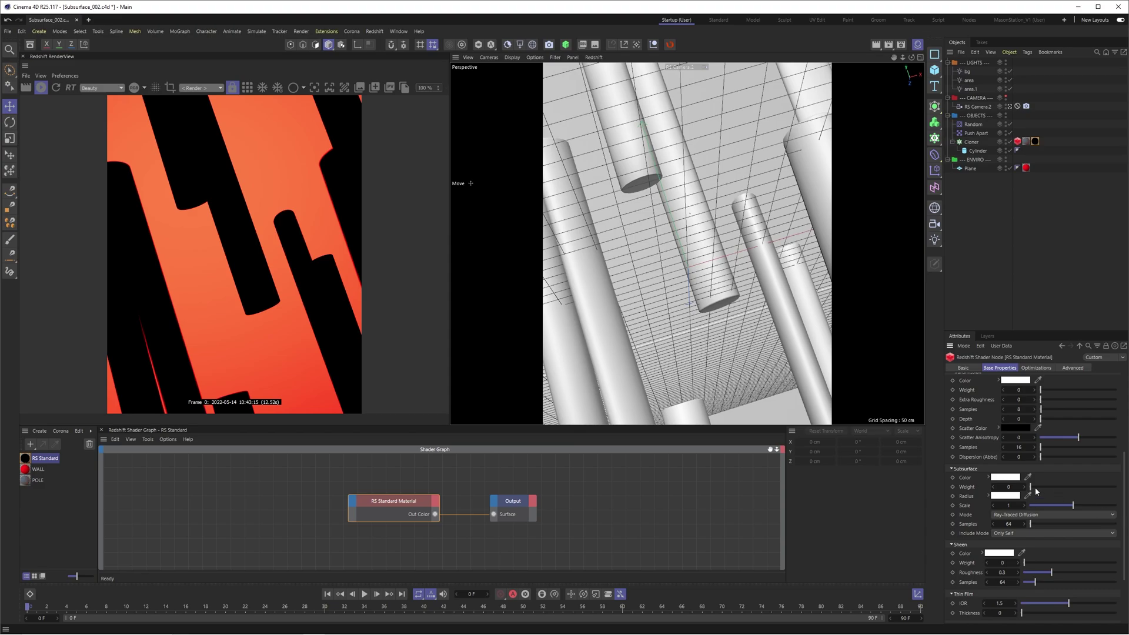
- Raise the Subsurface Weight to 1 and disable the area.1 light
drag(1047, 487, 1116, 486)
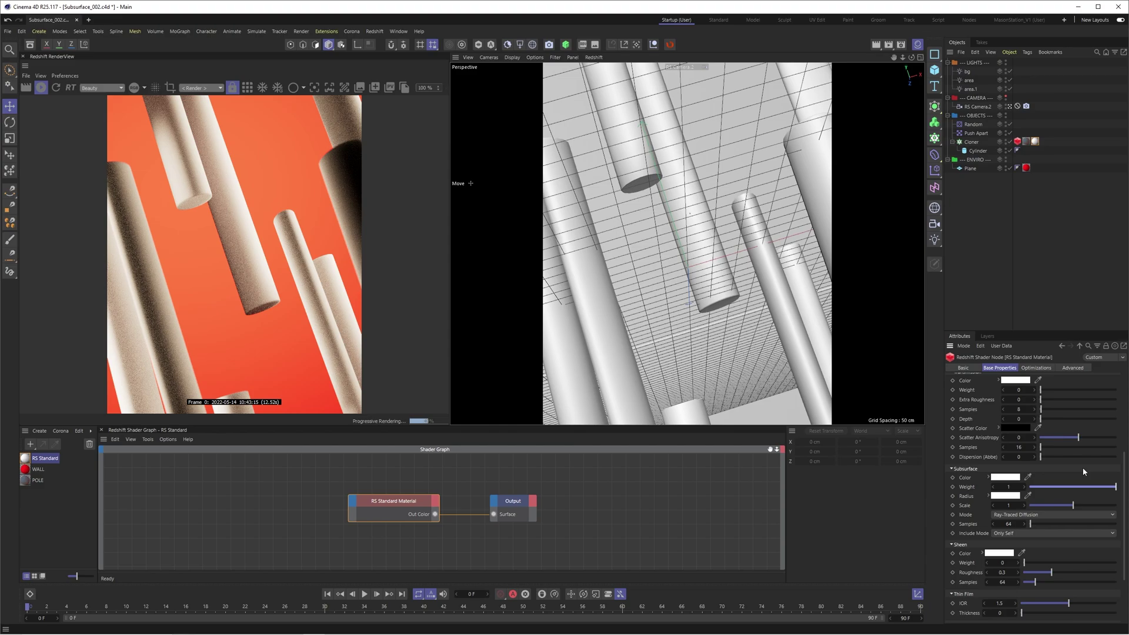
click(1009, 89)
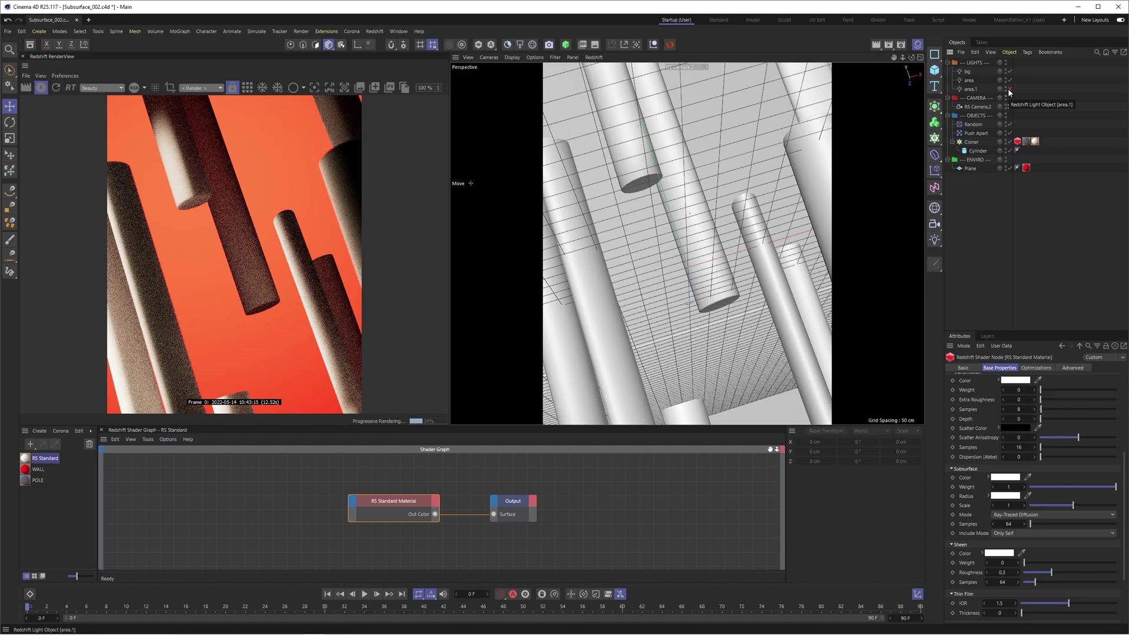
- Pick R255 G72 B72 as the subsurface colour in the Color Chooser
click(1003, 476)
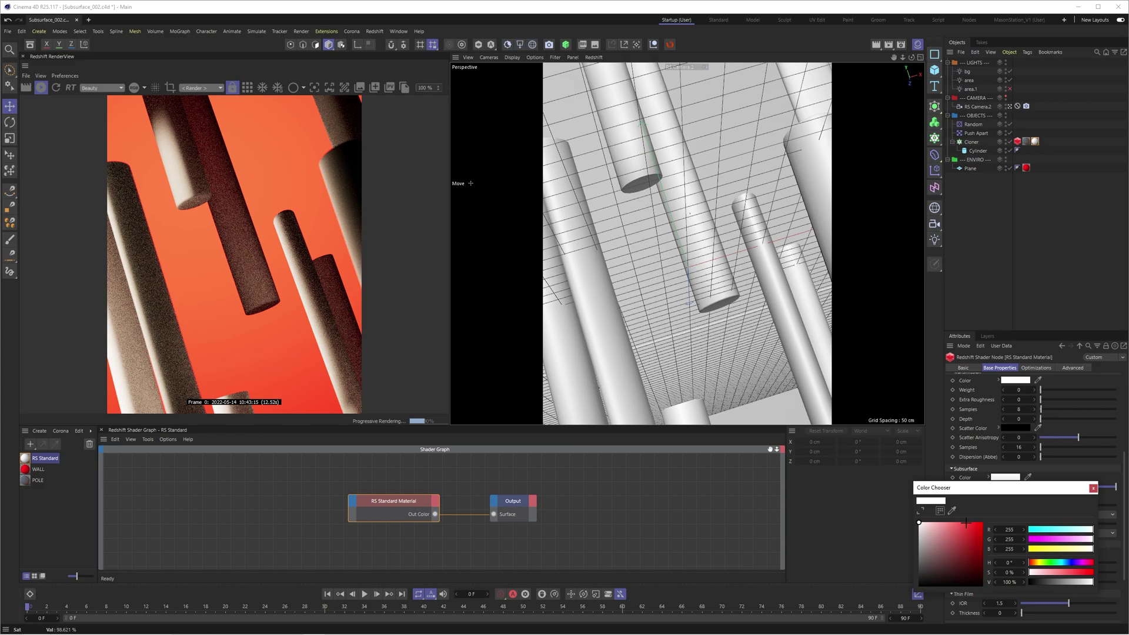
click(944, 547)
drag(944, 547, 920, 587)
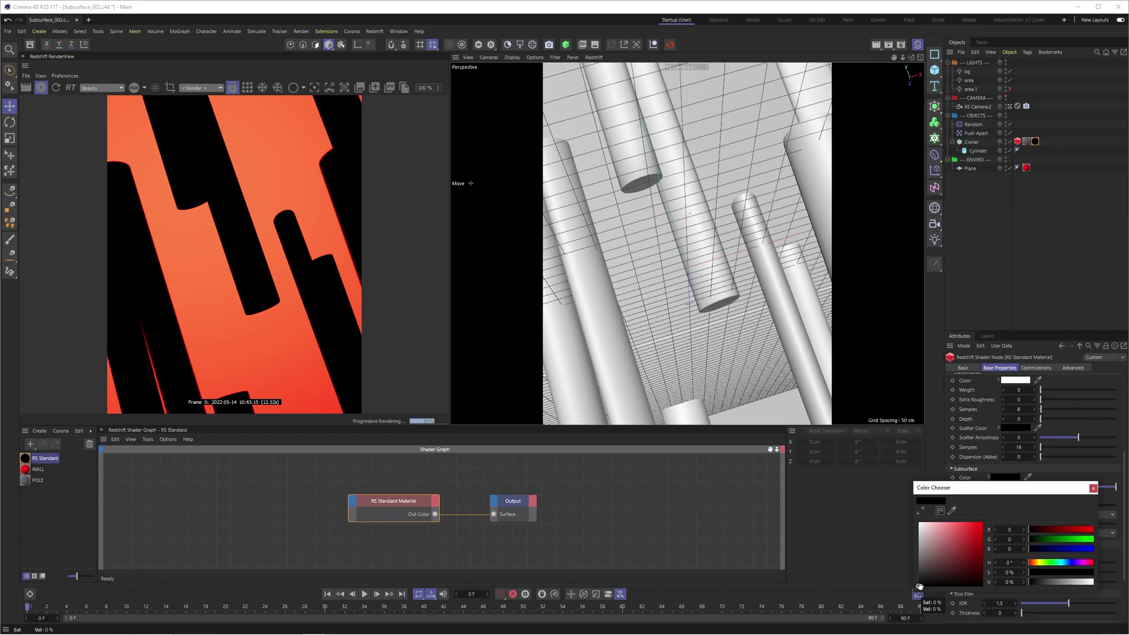
drag(919, 586, 919, 521)
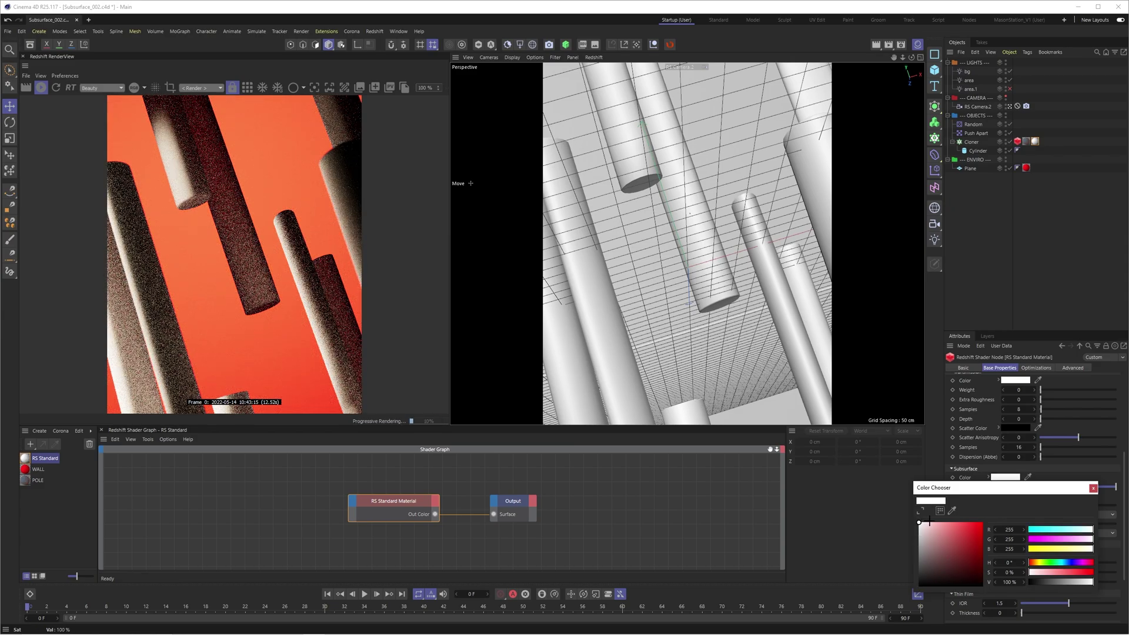
click(964, 522)
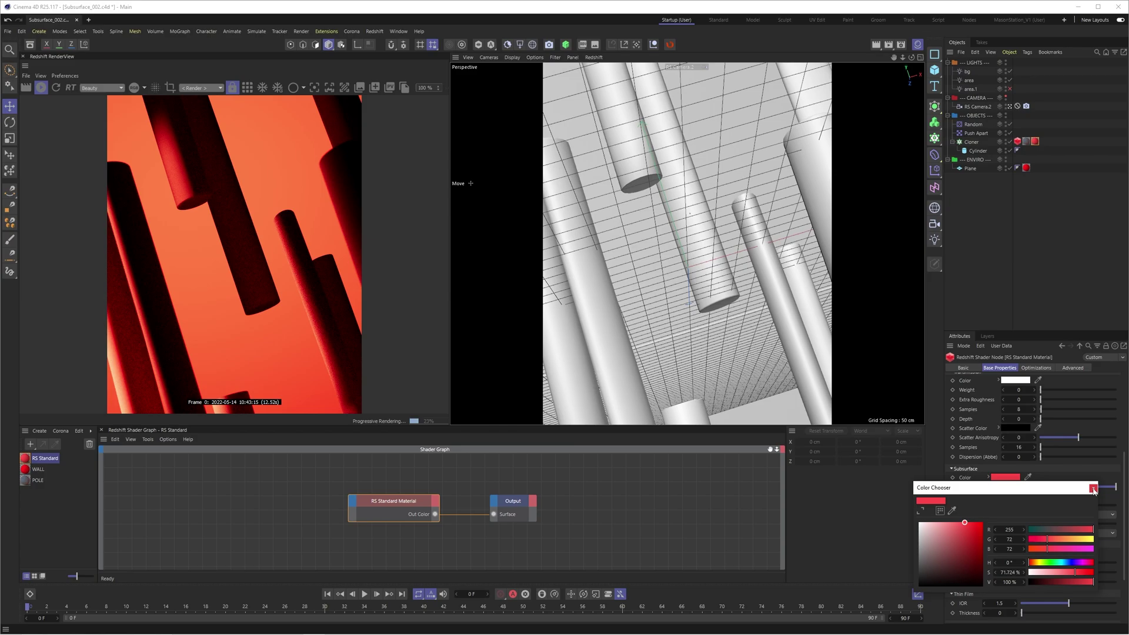
- Close the Color Chooser and step the Subsurface Scale through 10 and 20 to 30
click(1093, 489)
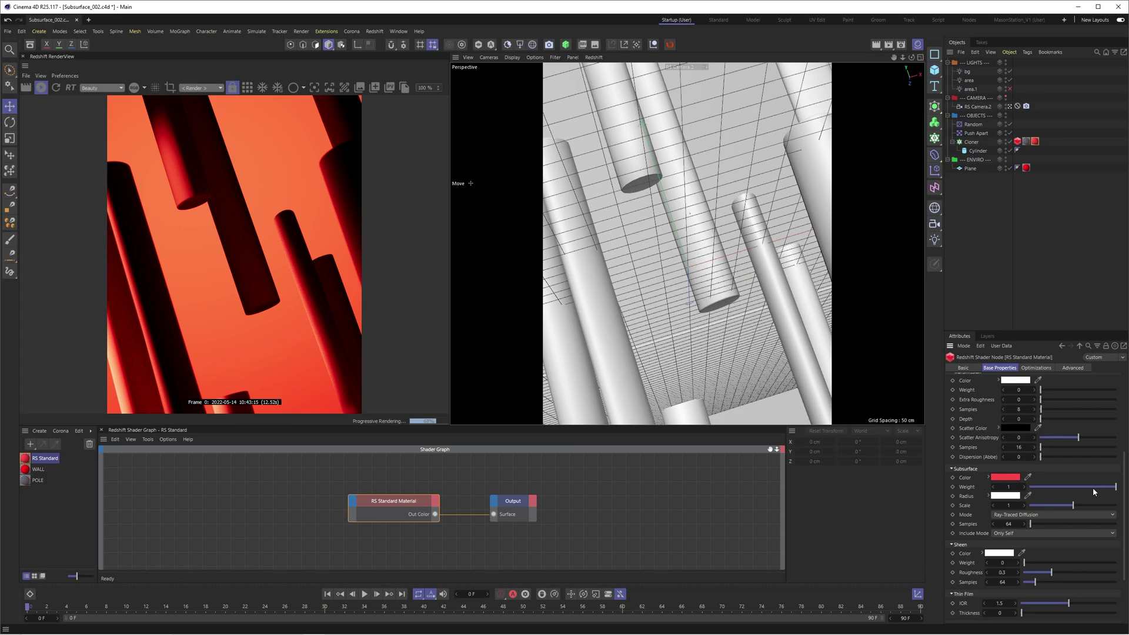
click(1009, 505)
text(10)
key(Return)
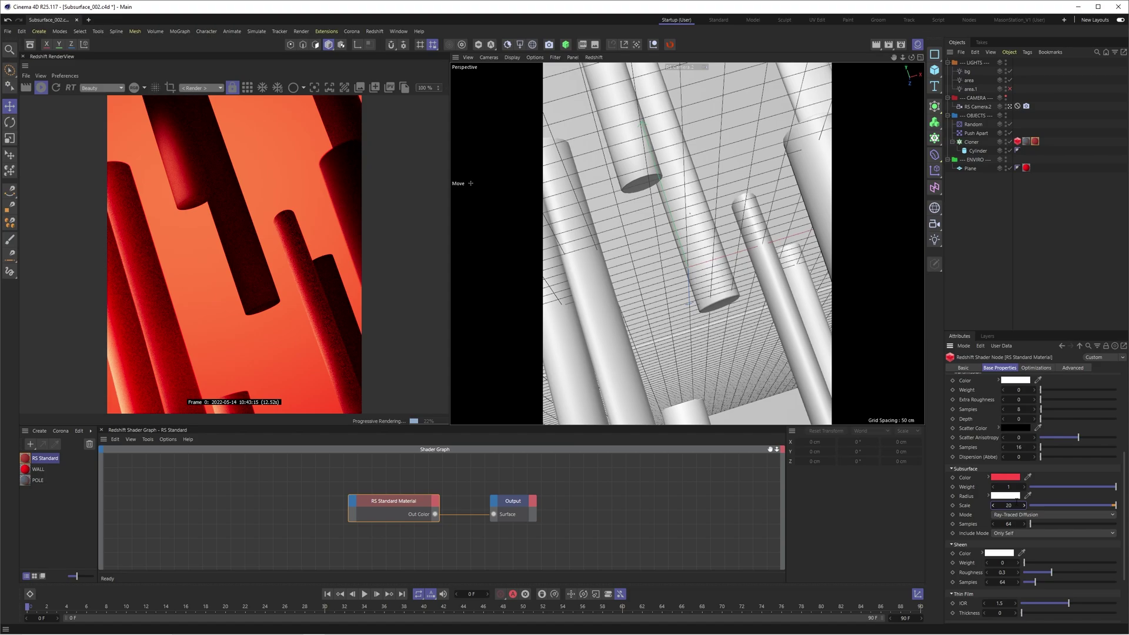
key(Return)
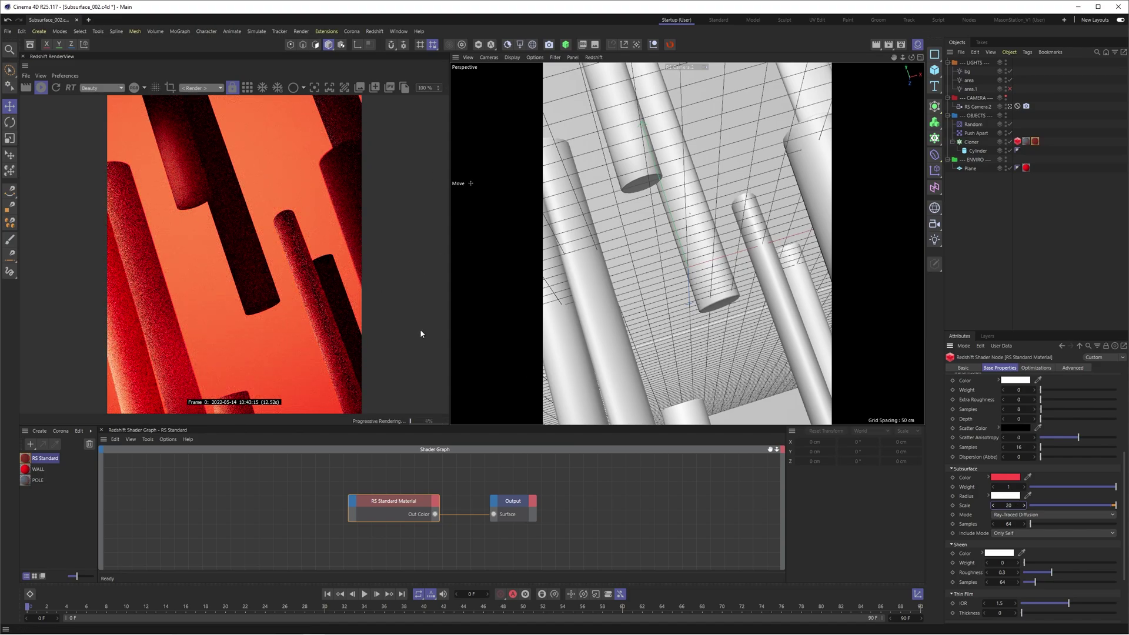
double_click(1008, 505)
text(30)
key(Return)
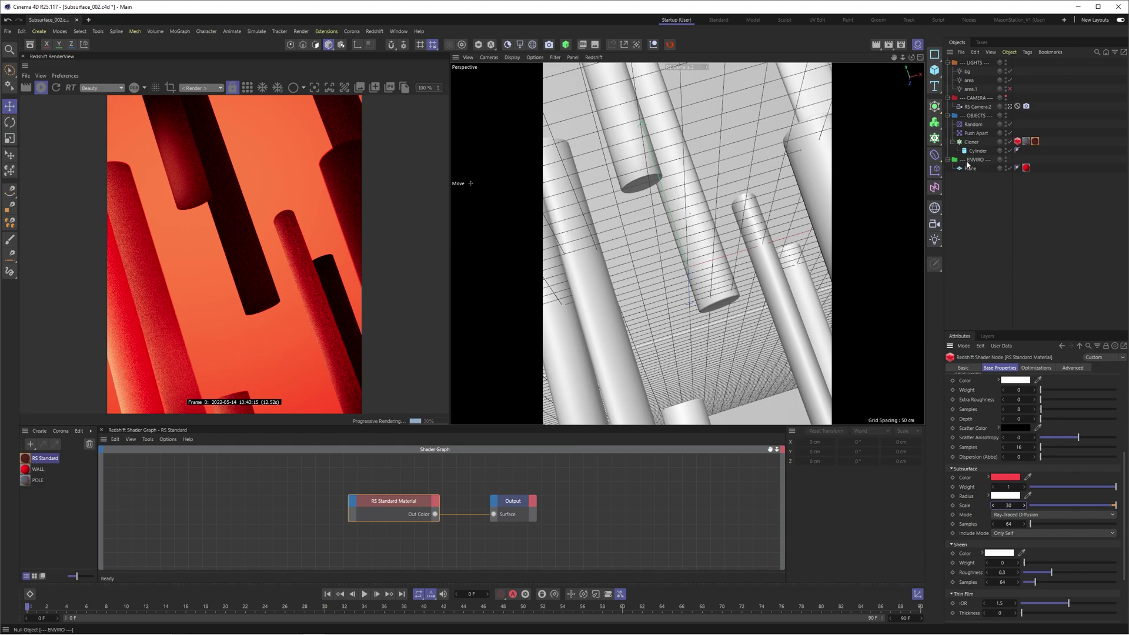
- Select the Cylinder object, then bring back the RS Standard material's settings
click(977, 150)
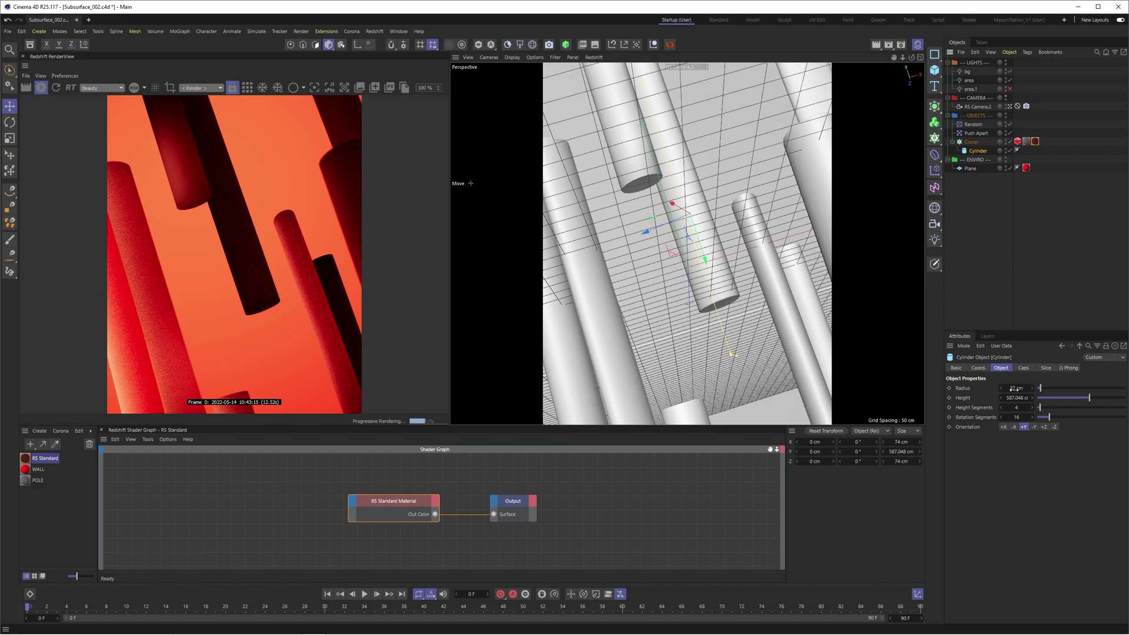
click(393, 501)
scroll(1115, 500, down, 5)
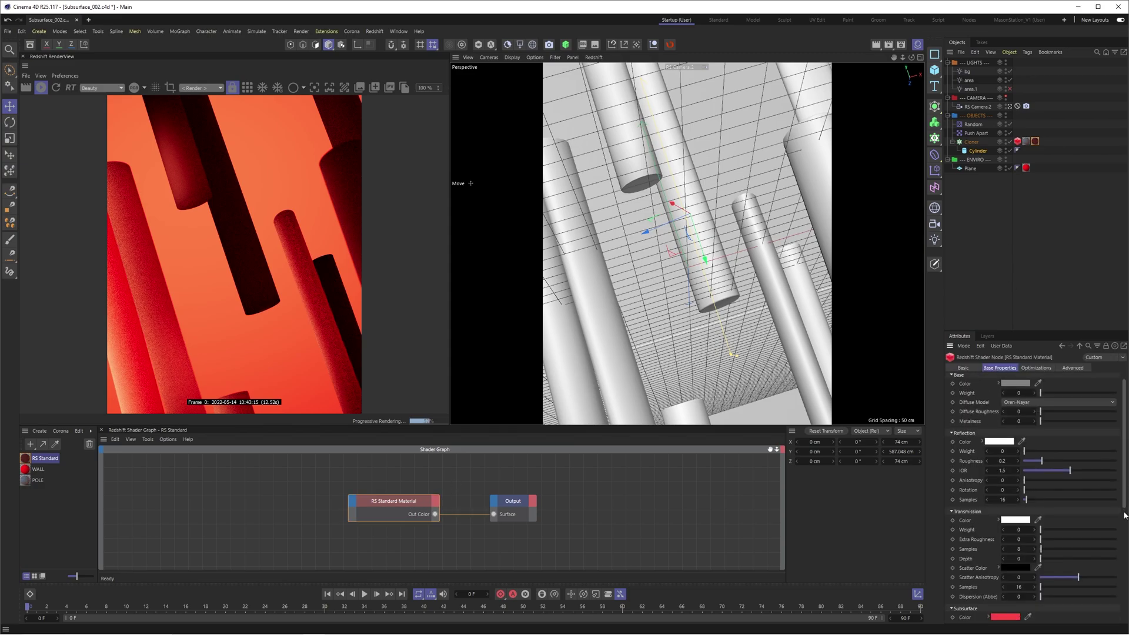
- Try Subsurface Scale values 3, 100 and 30, finally settling on 20
double_click(1008, 512)
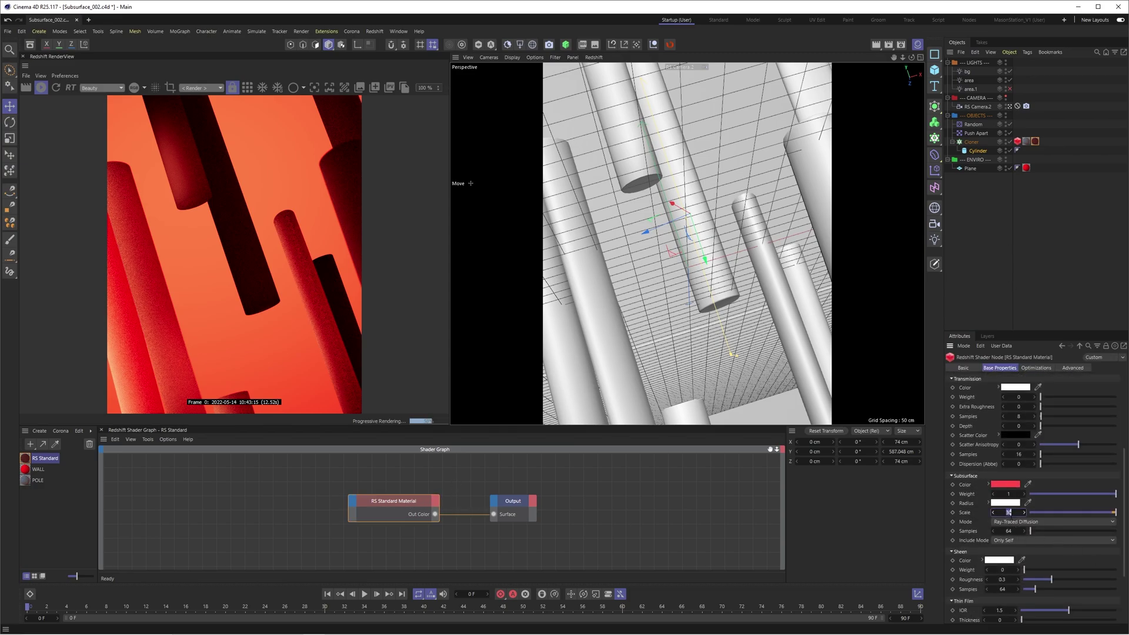
text(3)
key(Return)
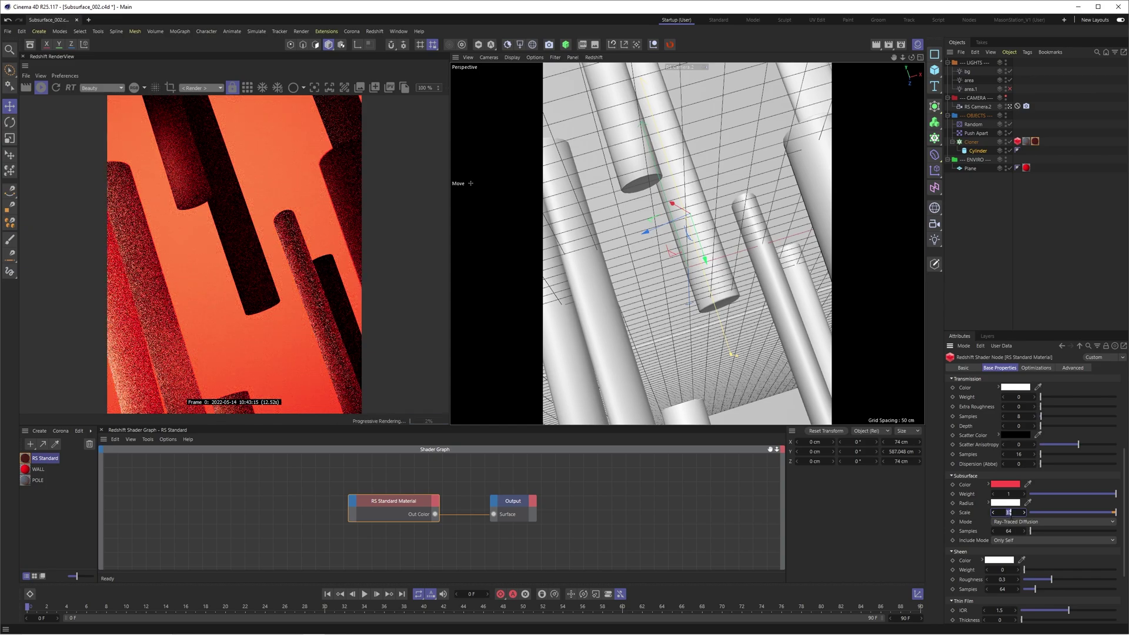
text(7)
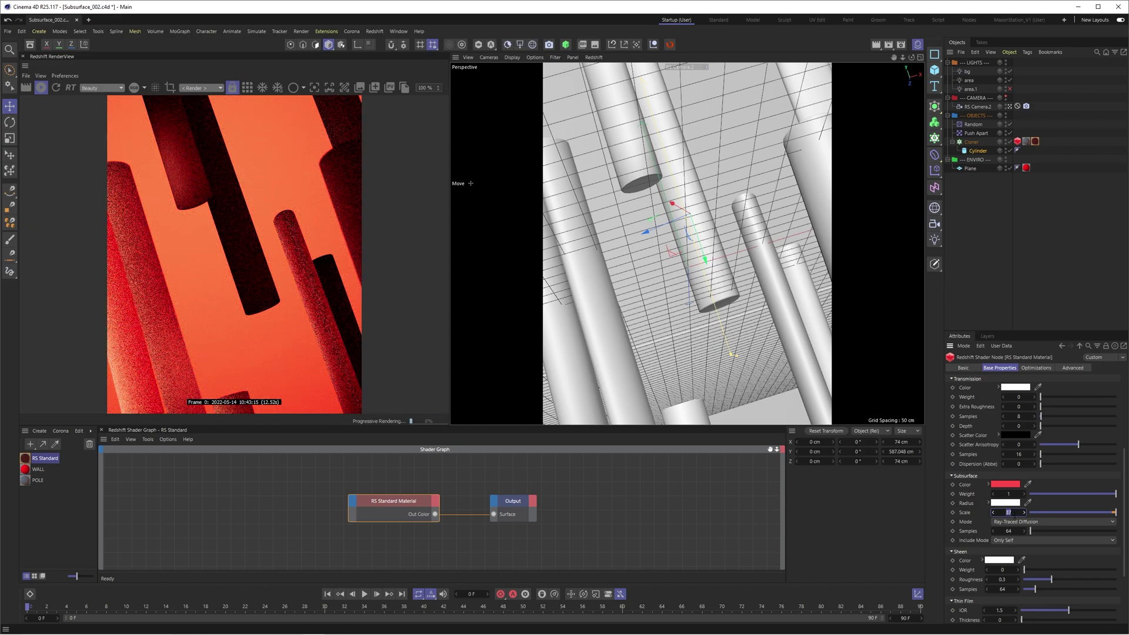
text(100)
key(Return)
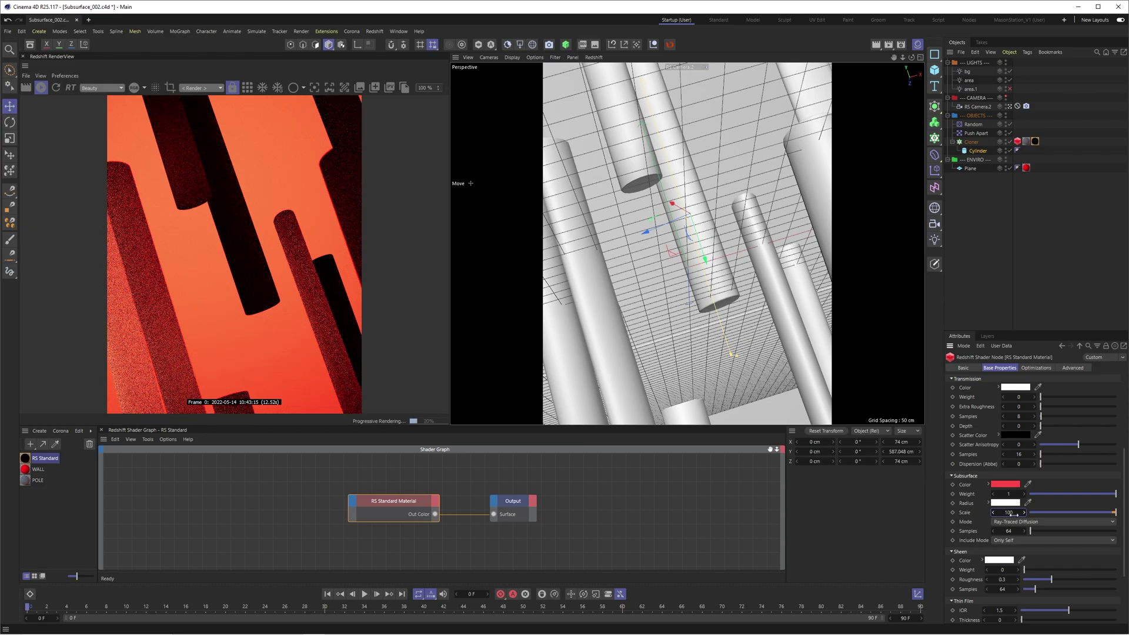
click(1012, 513)
text(30)
key(Return)
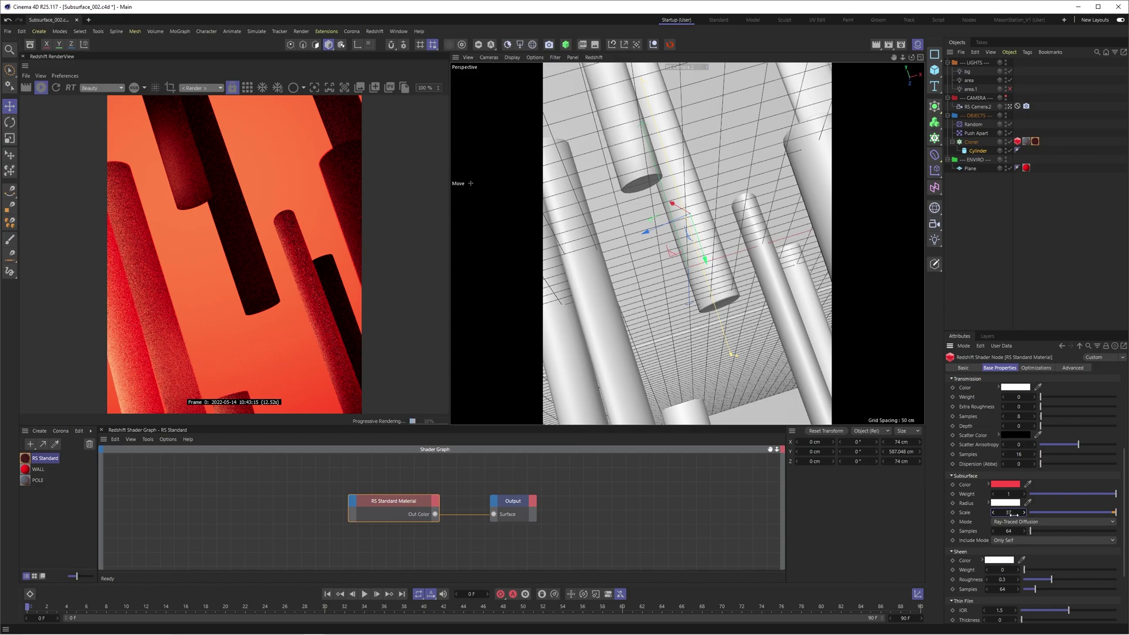
click(1009, 513)
text(3)
text(2)
text(0)
key(Return)
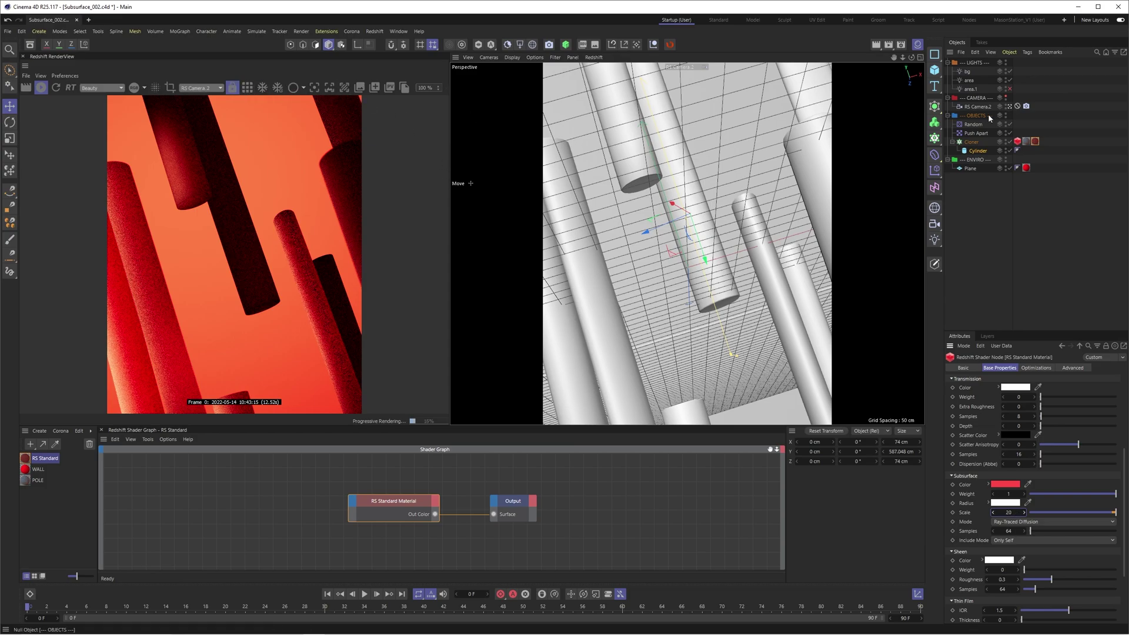
- From the Default Camera, duplicate the area light with Ctrl+C and Ctrl+V
click(1008, 106)
click(968, 80)
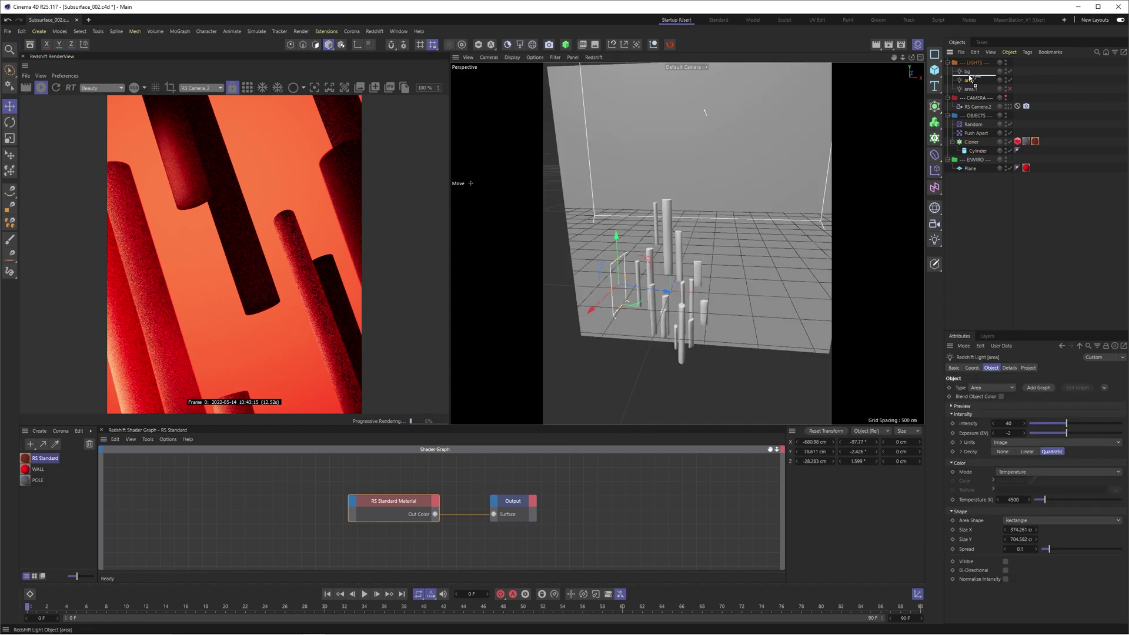
key(ctrl+c)
key(ctrl+v)
- Add a Target tag aiming the area light at the Cloner and move it beside the cylinders
right_click(967, 90)
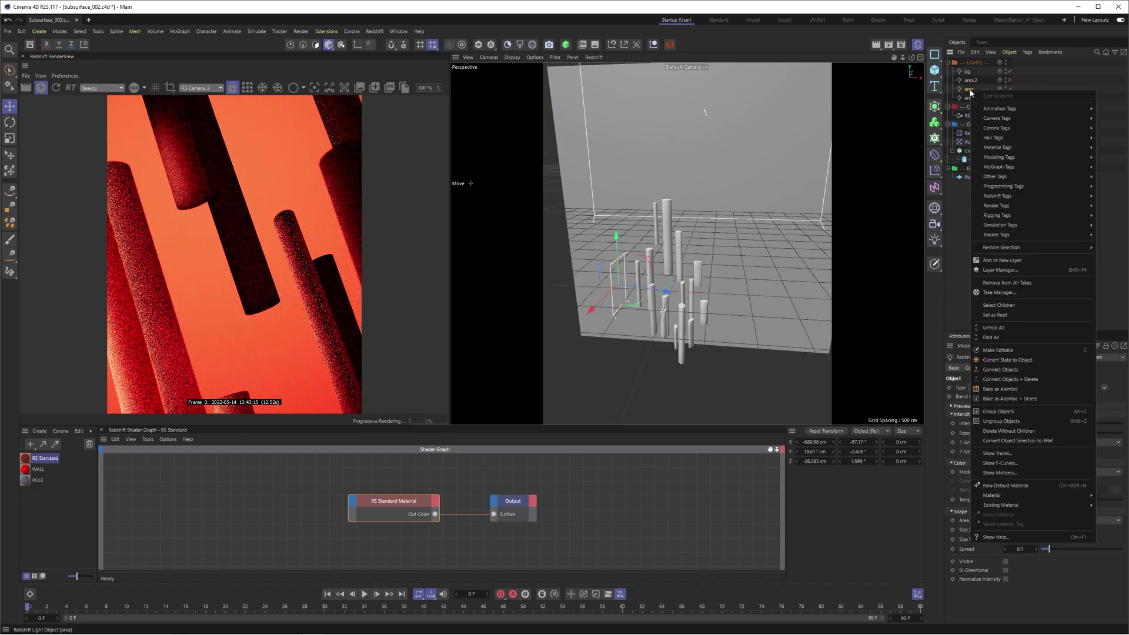
mouse_move(988, 109)
click(1110, 141)
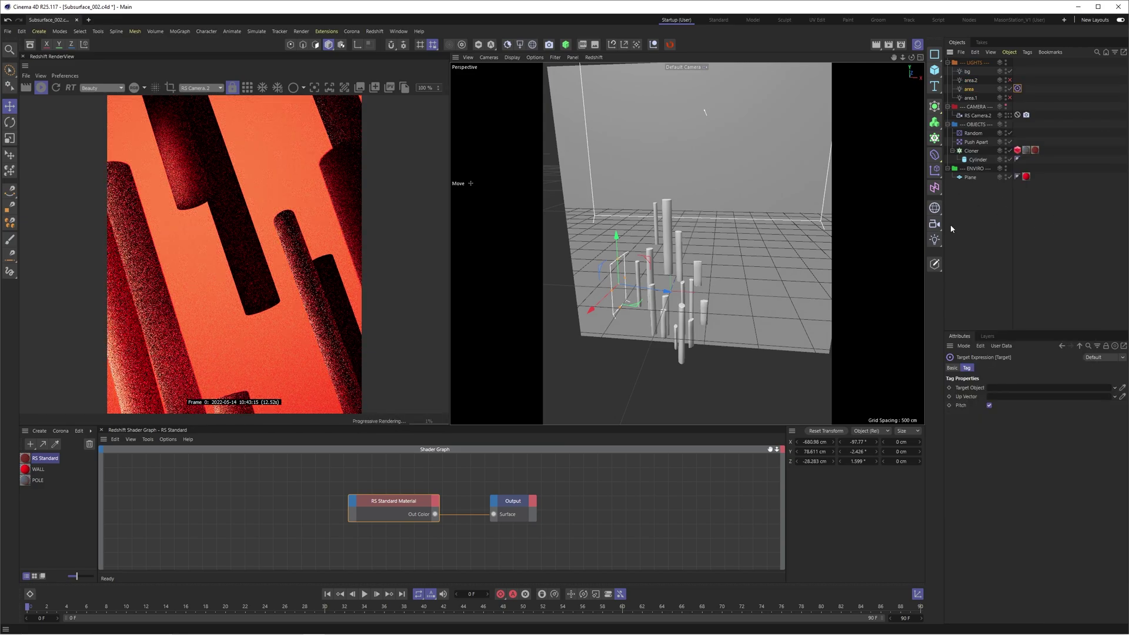
drag(971, 150, 1008, 389)
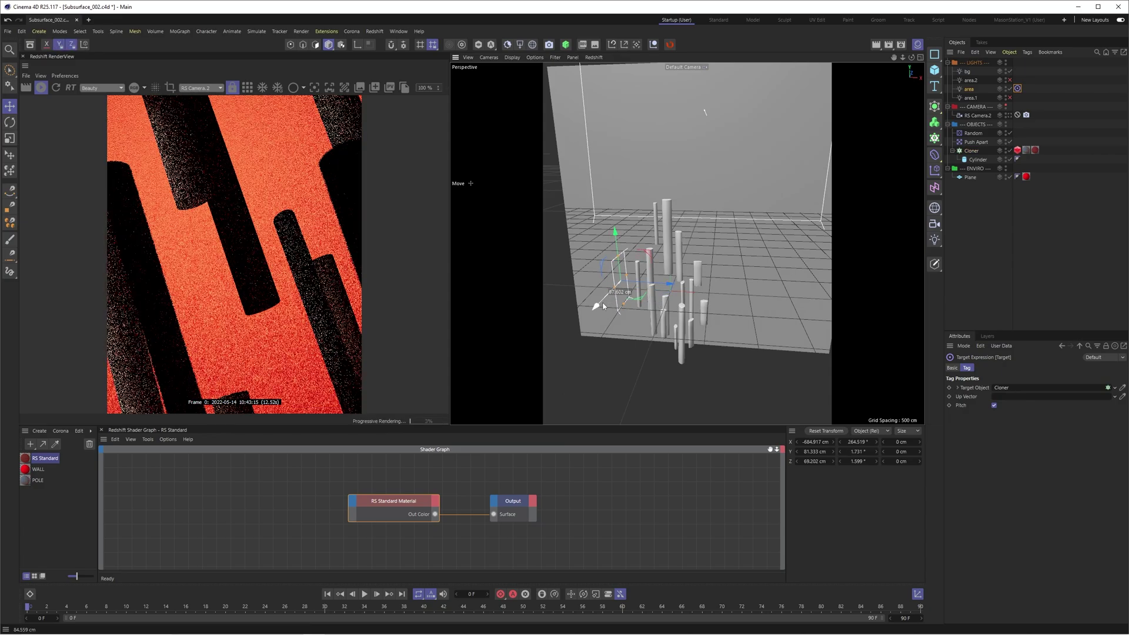
drag(601, 311, 709, 272)
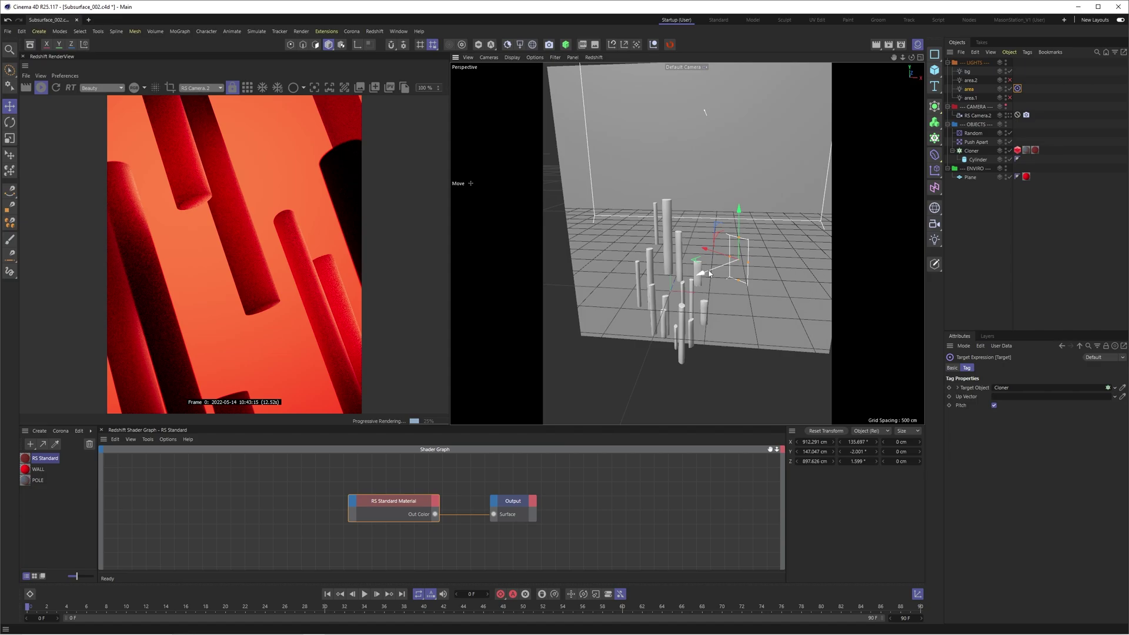
- Move the targeted area light near the cylinders, toggle a light, then delete the area light
click(709, 273)
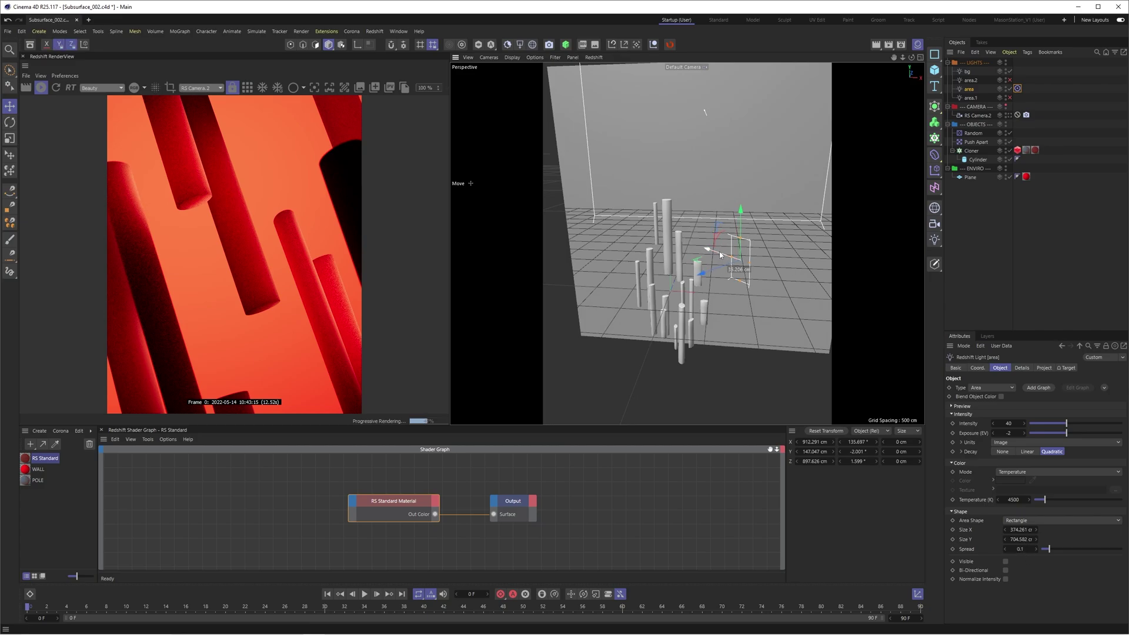
drag(718, 266, 723, 290)
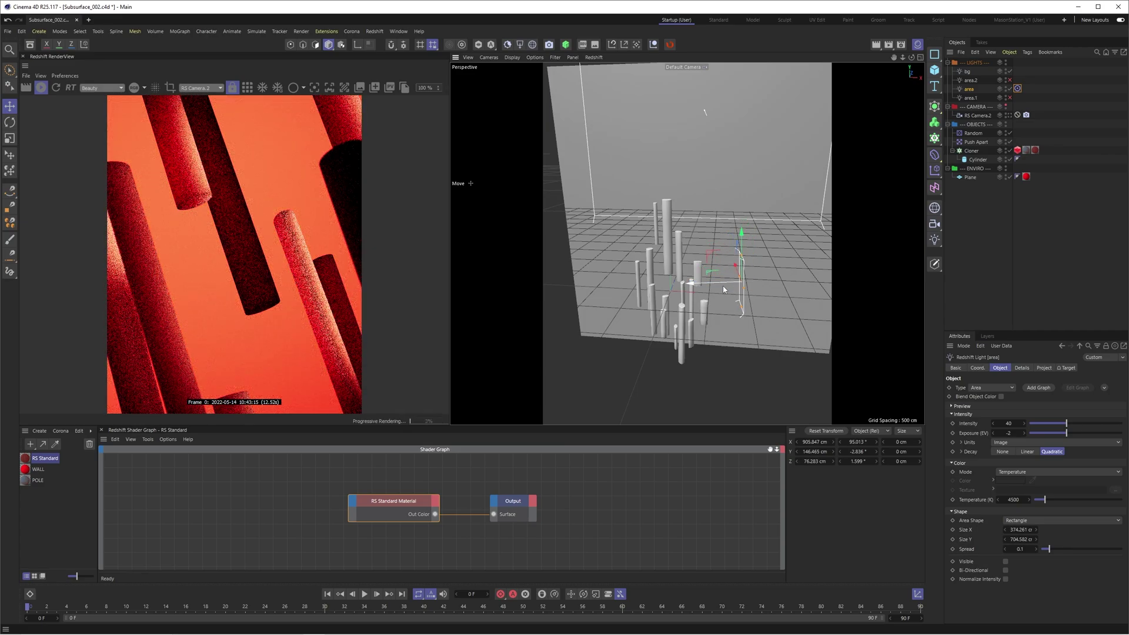
key(r)
click(1009, 89)
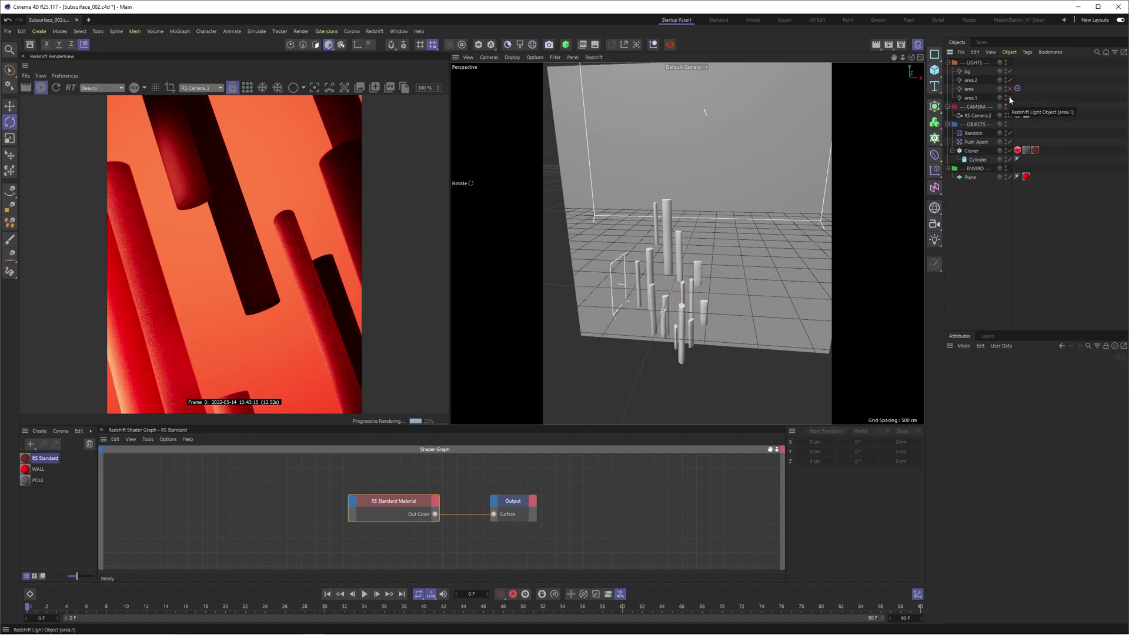
click(966, 90)
key(Delete)
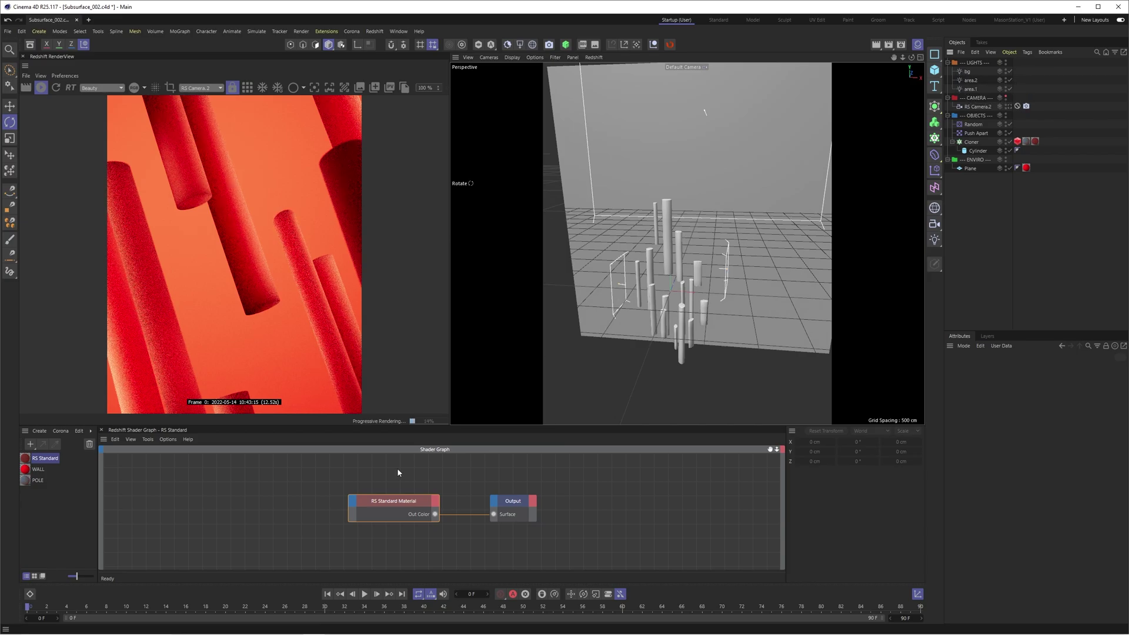
- Compare a black Subsurface Radius, then set it back to white (255, 255, 255)
click(396, 502)
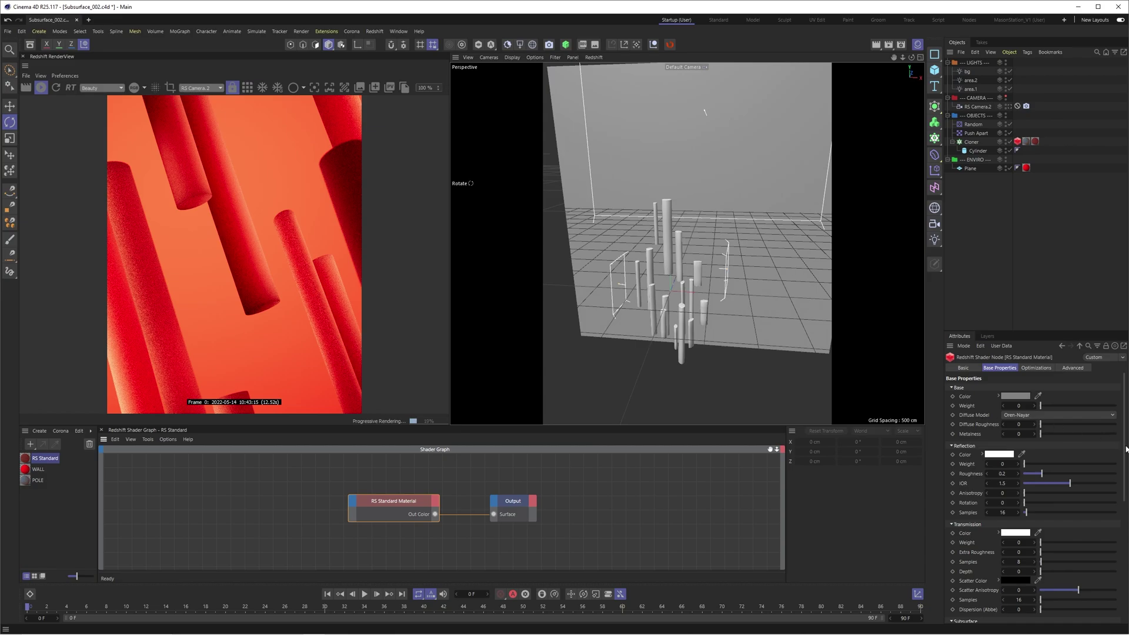
scroll(1109, 529, down, 5)
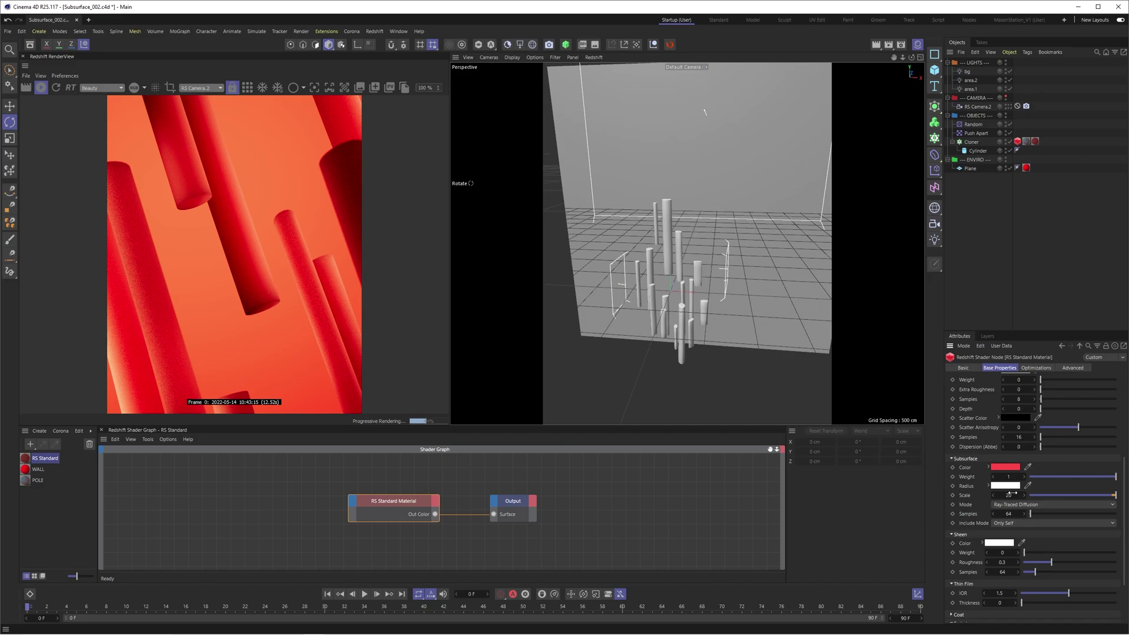
click(1005, 485)
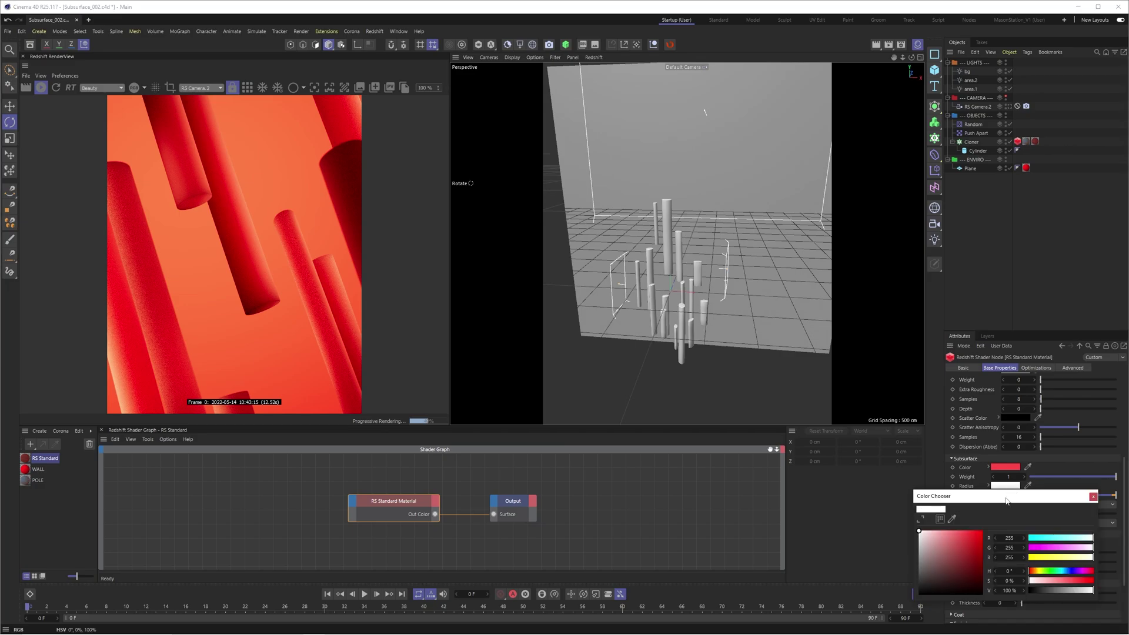
drag(1001, 494, 933, 375)
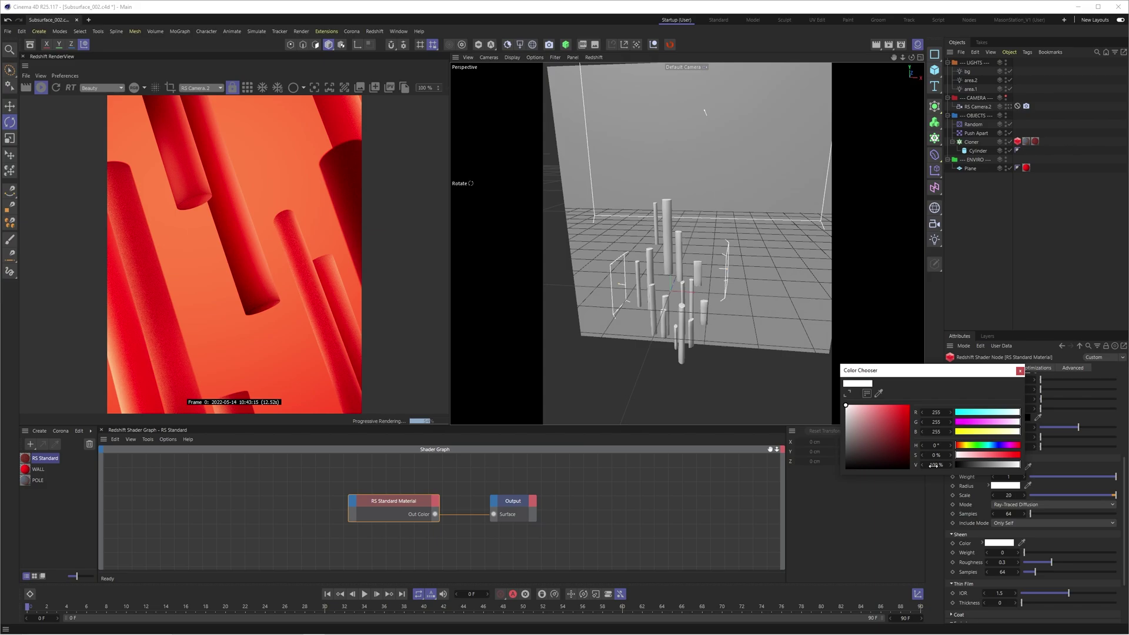
drag(922, 377, 868, 342)
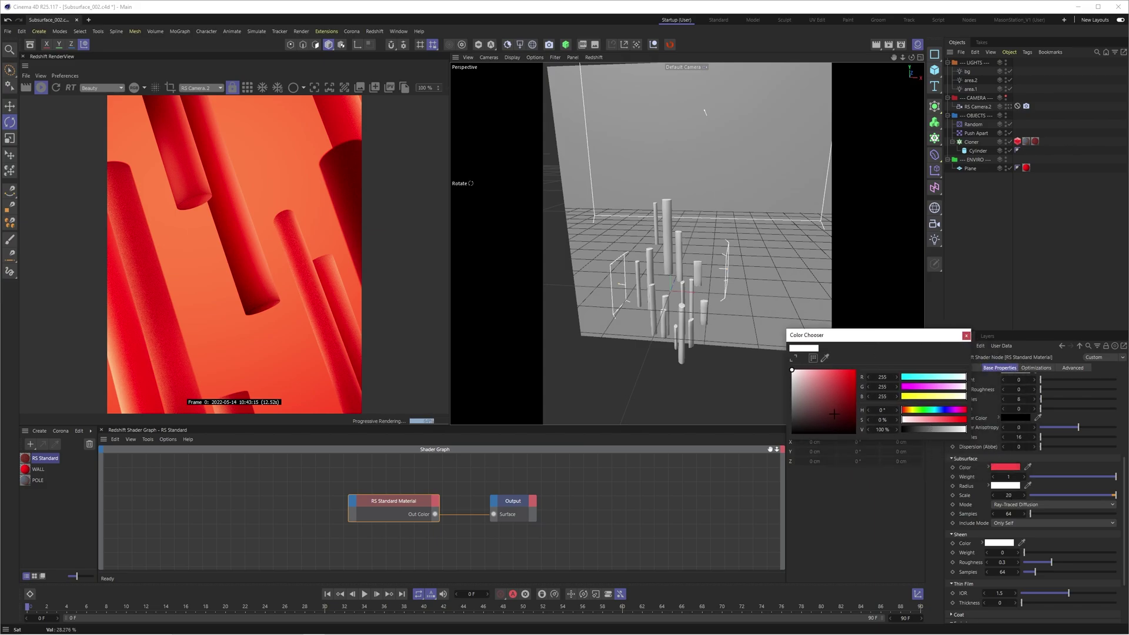
click(791, 433)
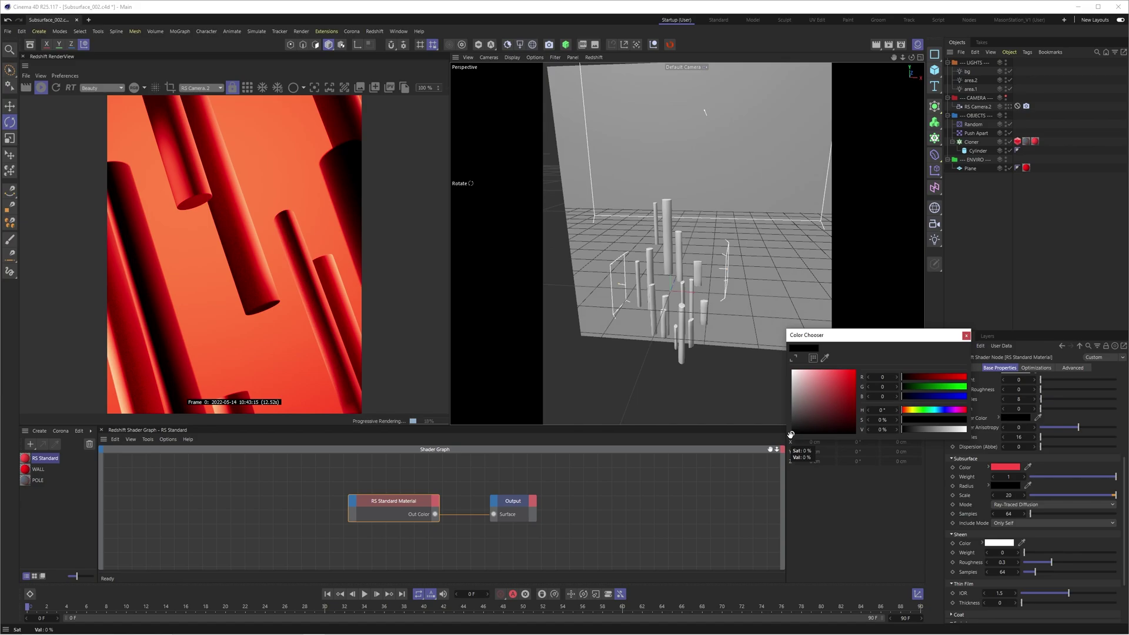
click(791, 369)
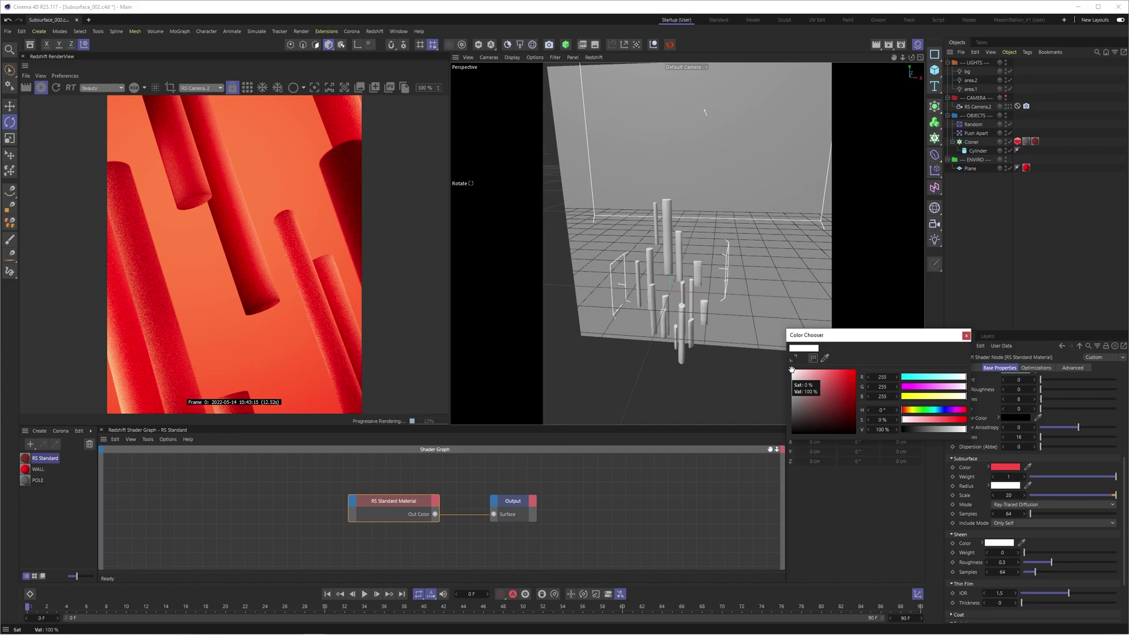
click(965, 335)
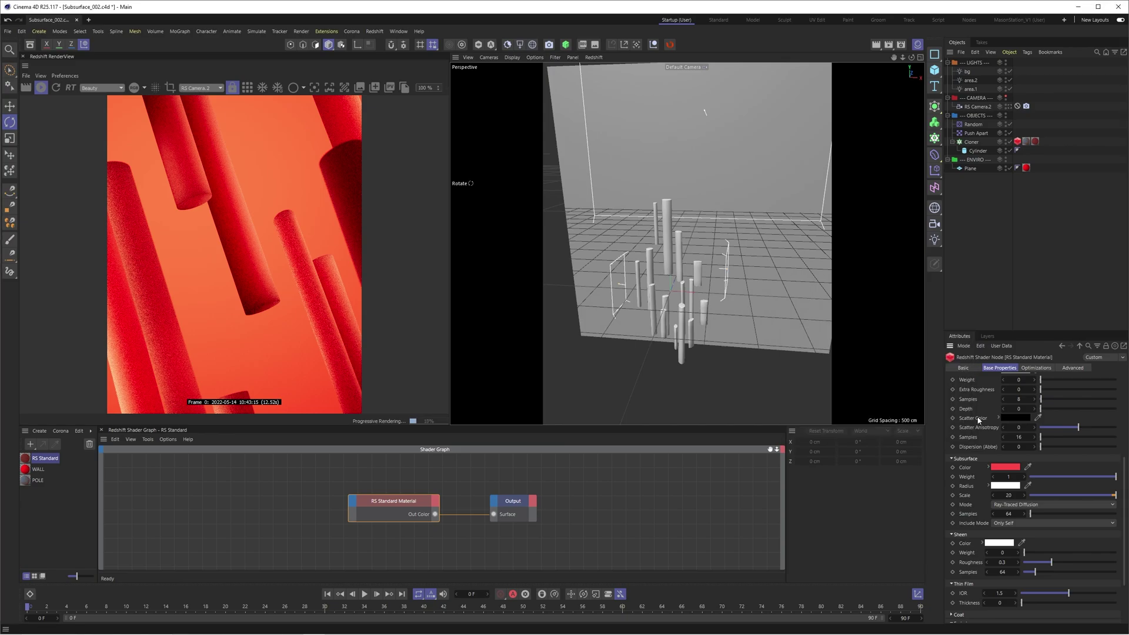
- Make the subsurface colour white and switch off the area.1 light
click(1004, 467)
click(919, 512)
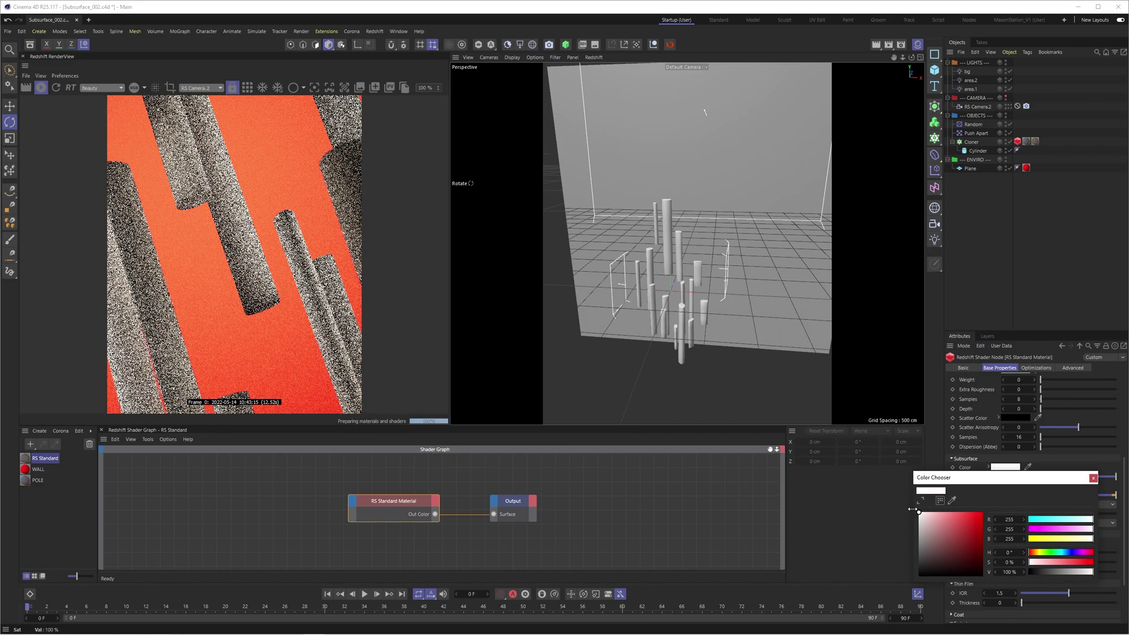
click(1008, 89)
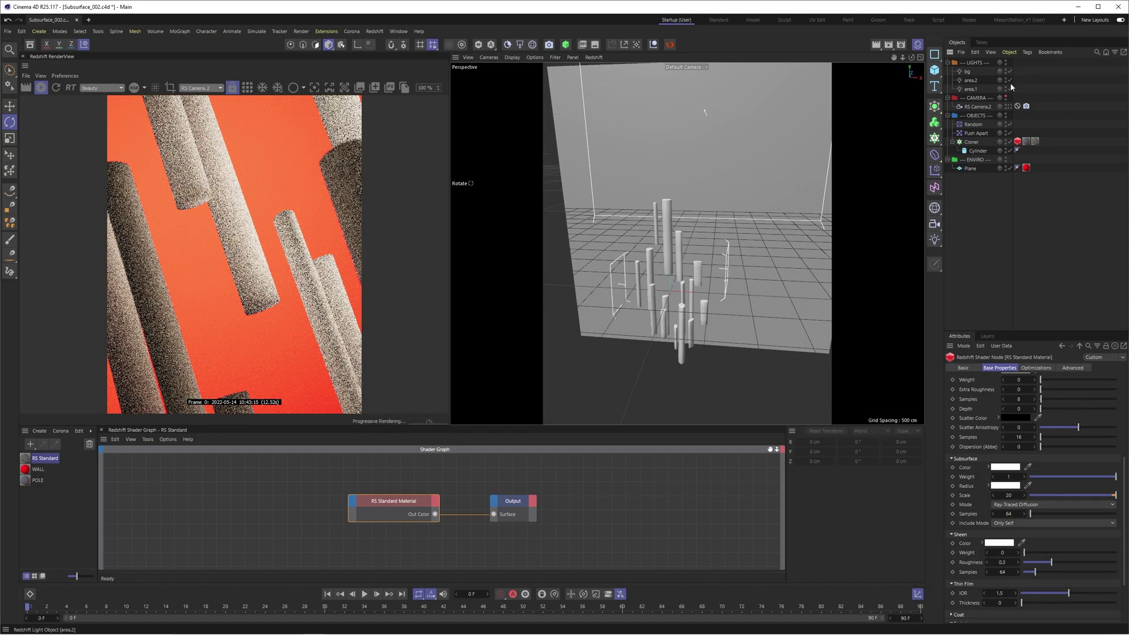
click(1009, 89)
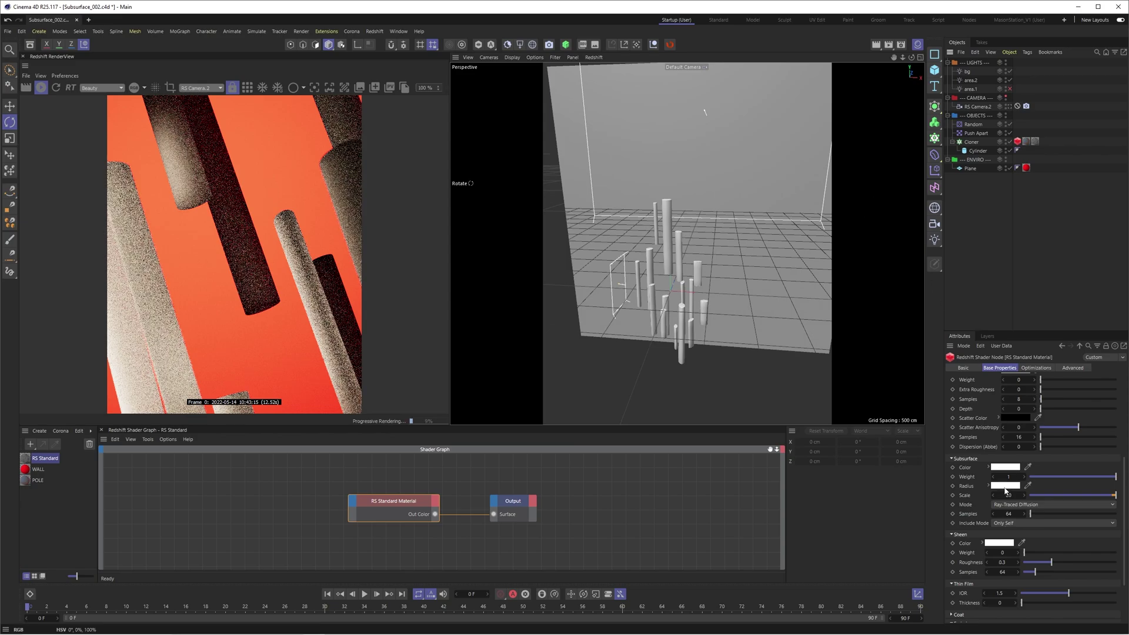
- Set the subsurface radius to a deep red, RGB 255, 53, 53
mouse_move(1004, 490)
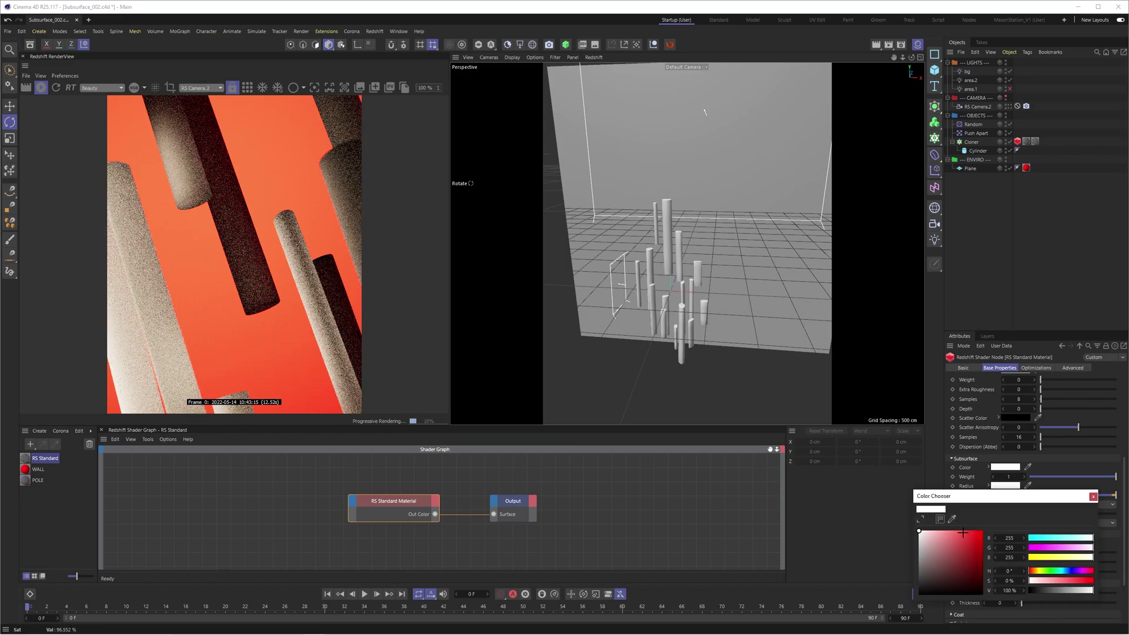
click(962, 531)
drag(962, 531, 971, 531)
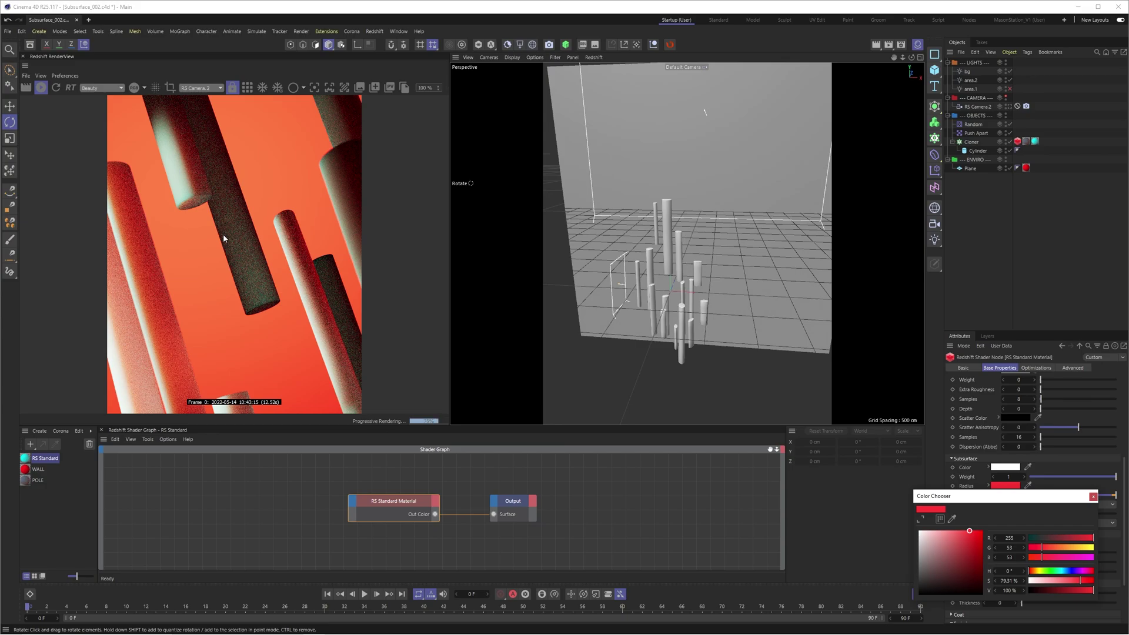
- Try complementary hues on the colour wheel and settle on a pink subsurface radius
scroll(931, 501, down, 4)
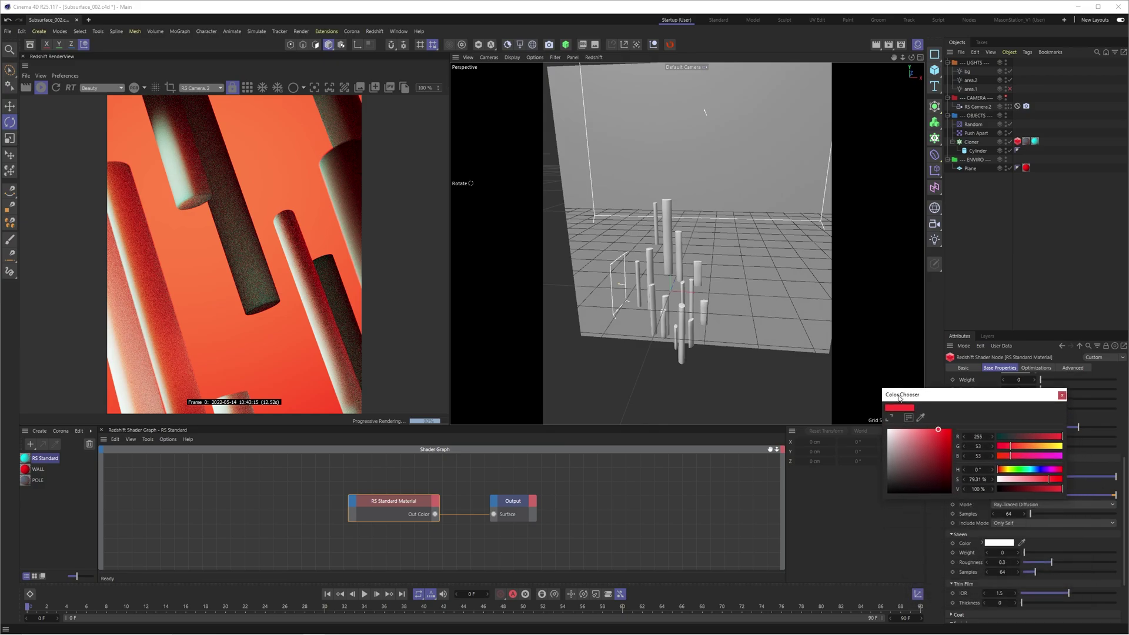
click(890, 419)
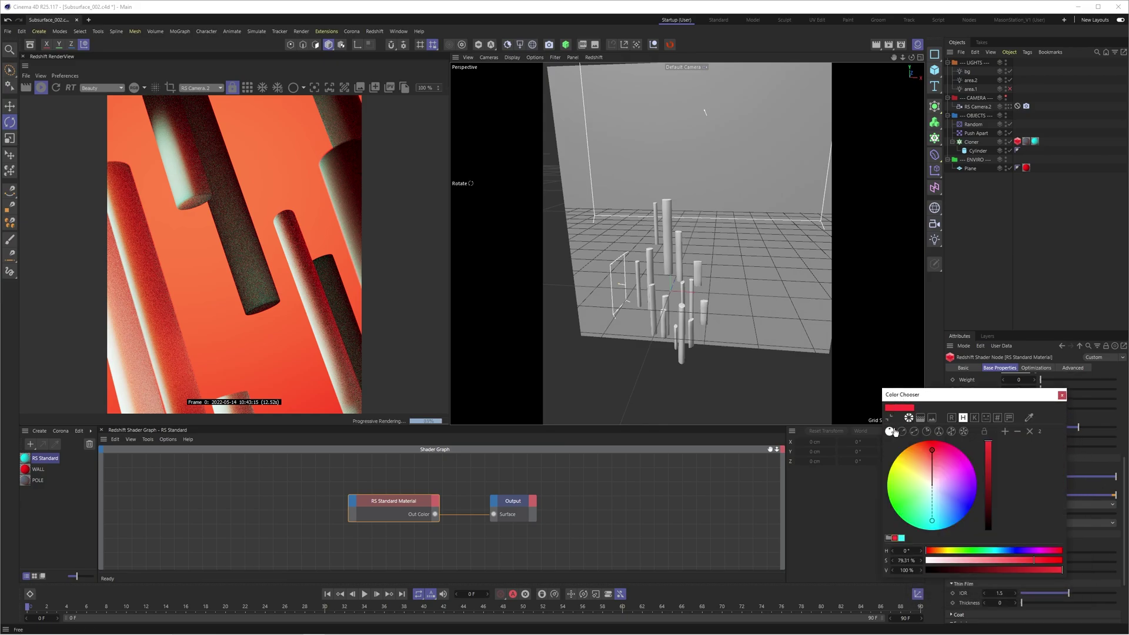
click(909, 418)
click(909, 419)
click(914, 433)
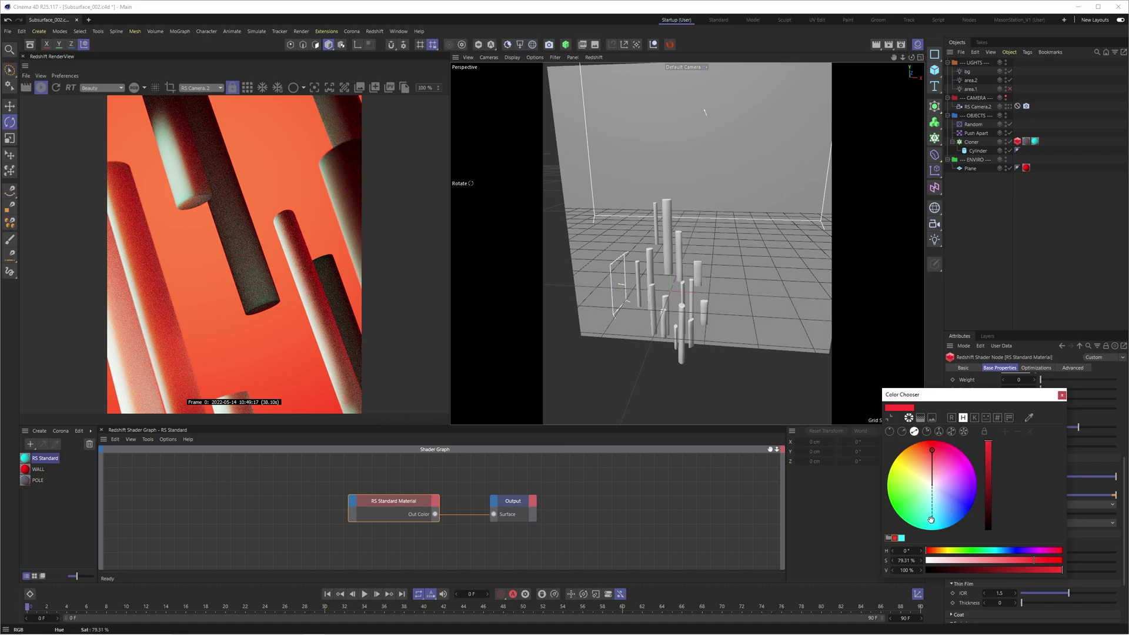
drag(932, 522, 906, 463)
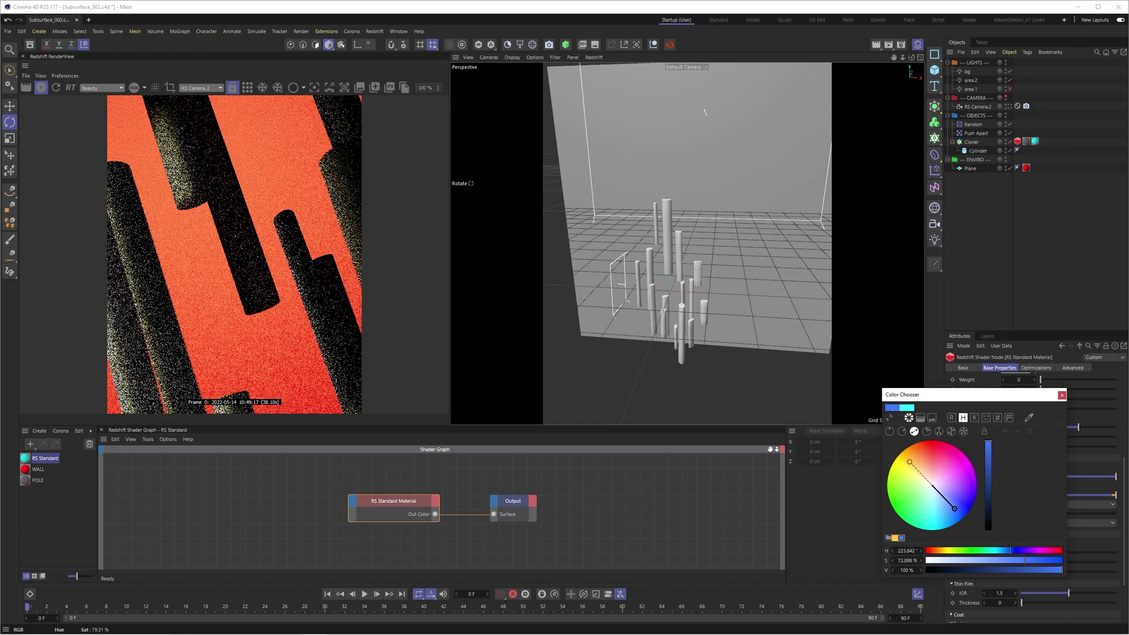
drag(957, 508, 948, 456)
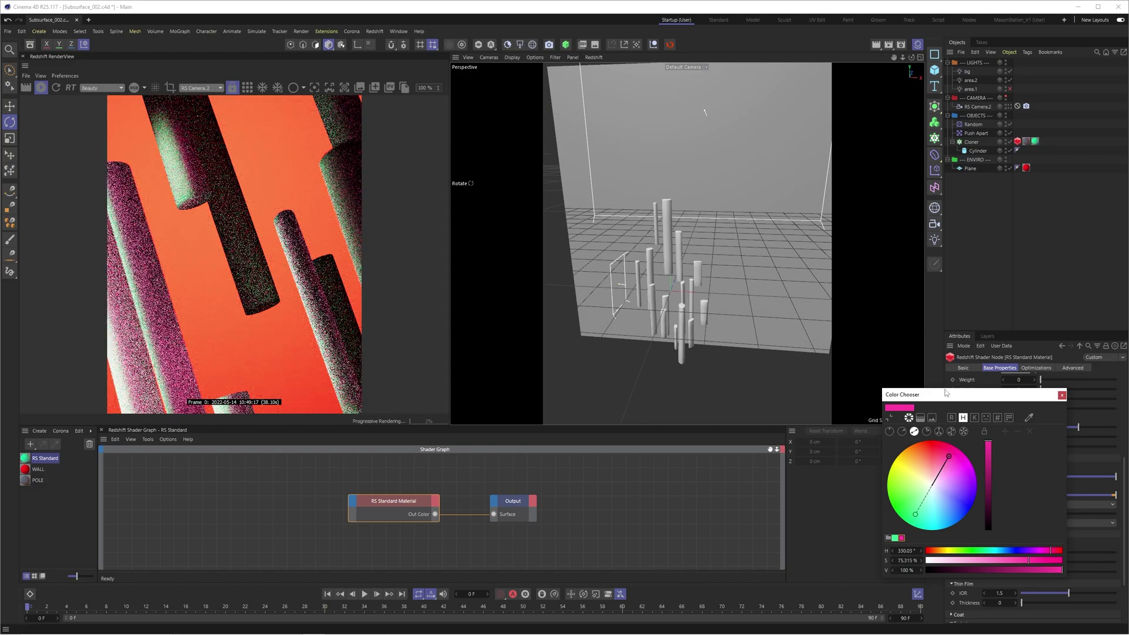
drag(949, 400, 893, 350)
drag(893, 406, 905, 458)
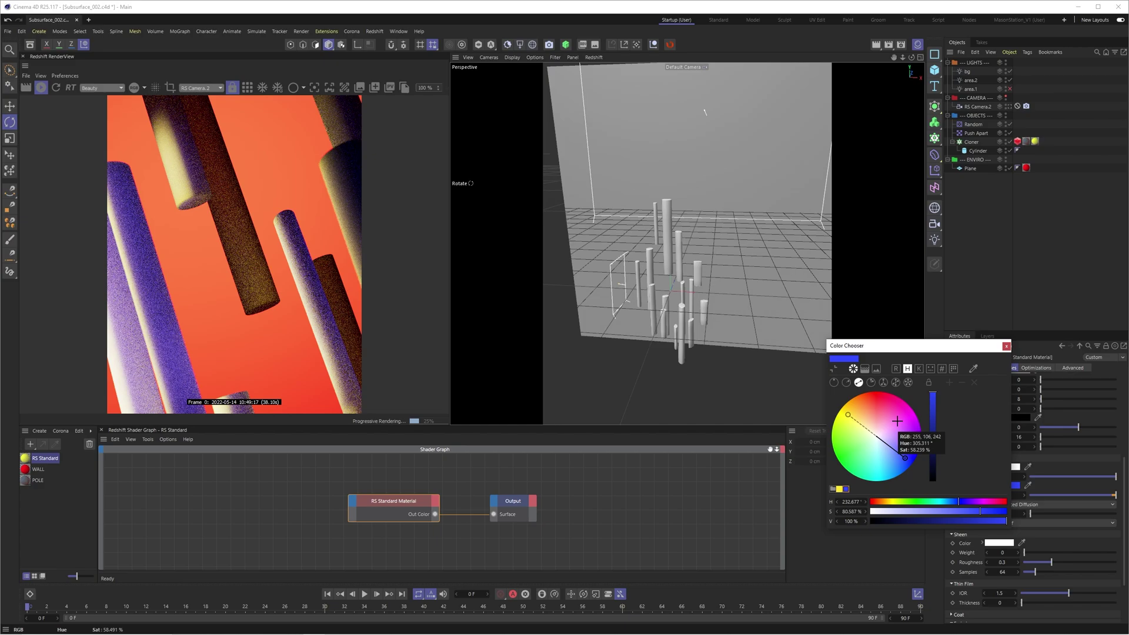
click(851, 414)
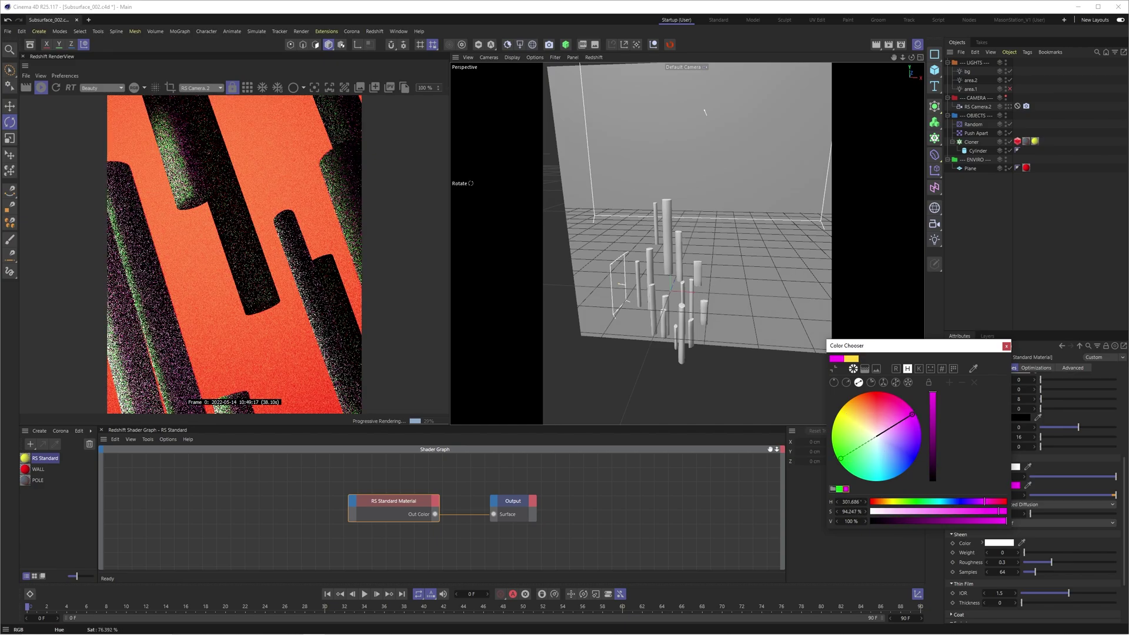
click(889, 399)
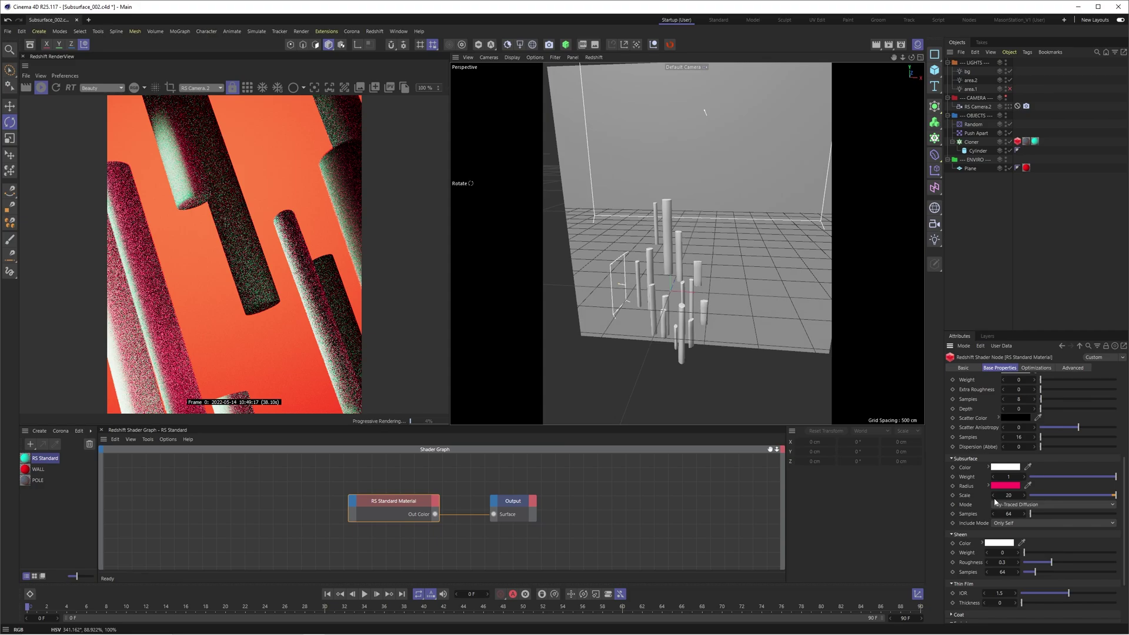
- Set the subsurface colour to a light, desaturated blue
click(1001, 468)
click(1065, 553)
drag(1085, 562, 1080, 562)
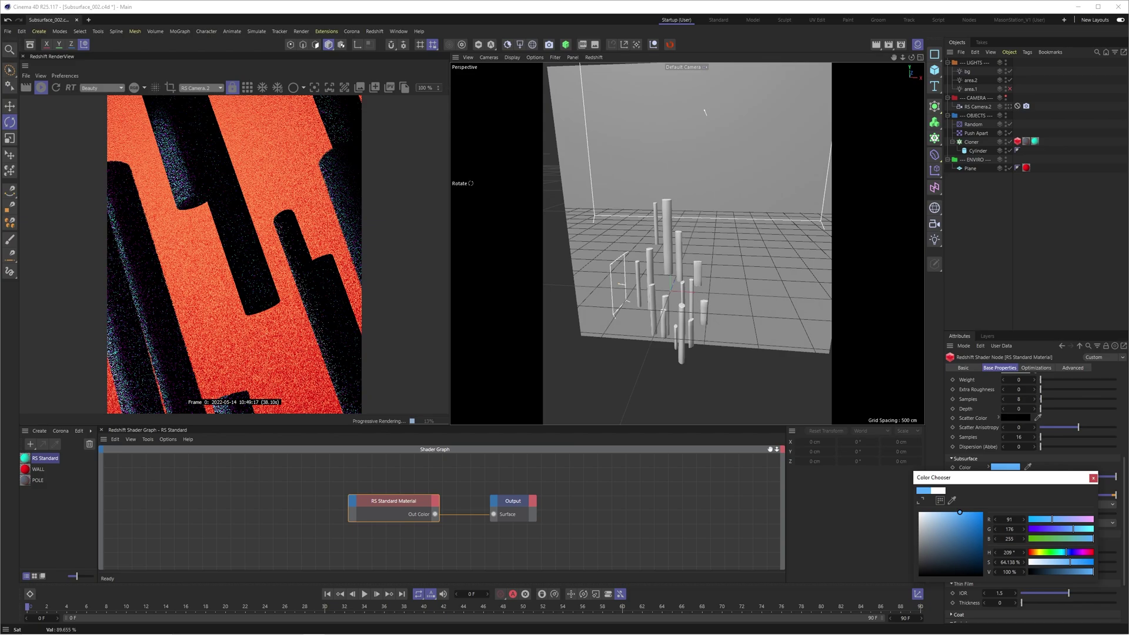
click(957, 511)
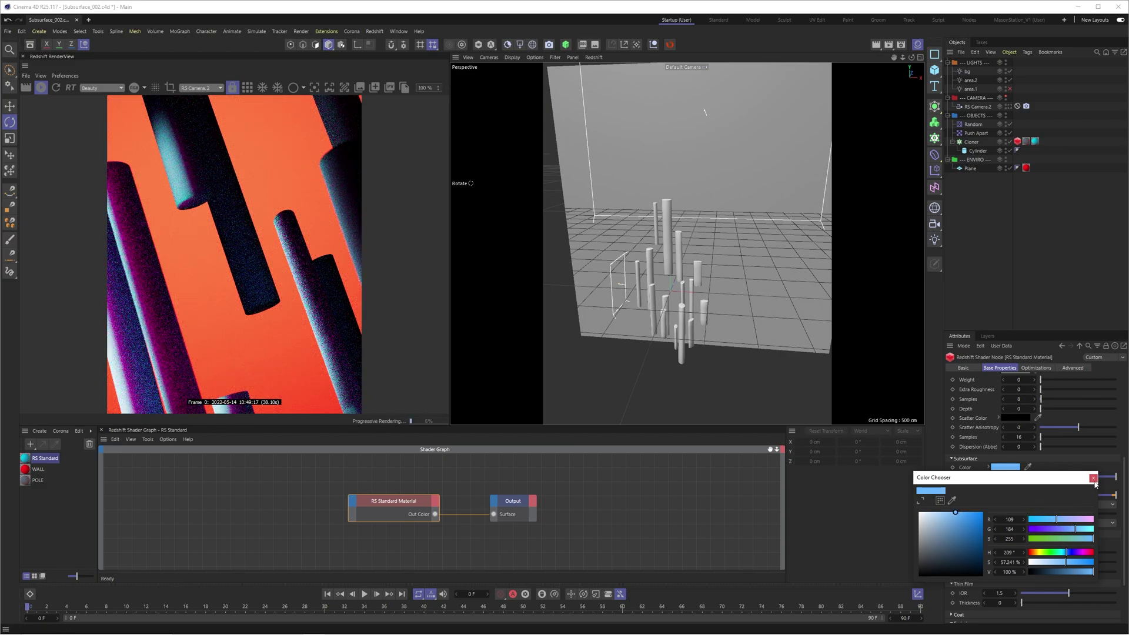
click(1093, 478)
- Raise the subsurface scale to 30 and soften the radius to pink (255, 135, 173)
click(1007, 486)
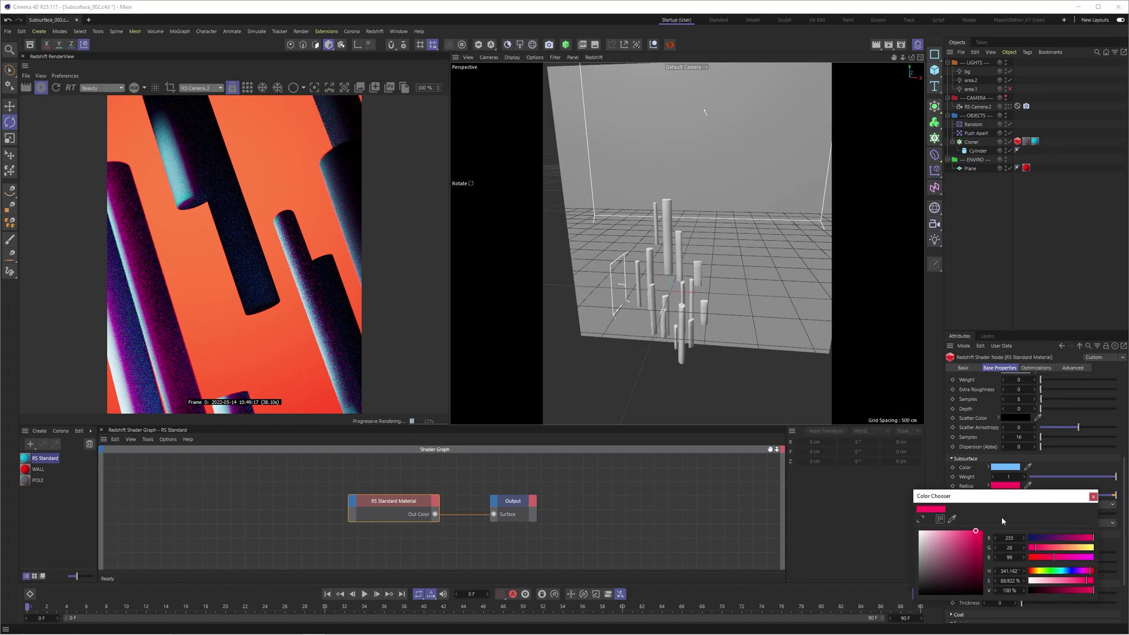
click(1092, 497)
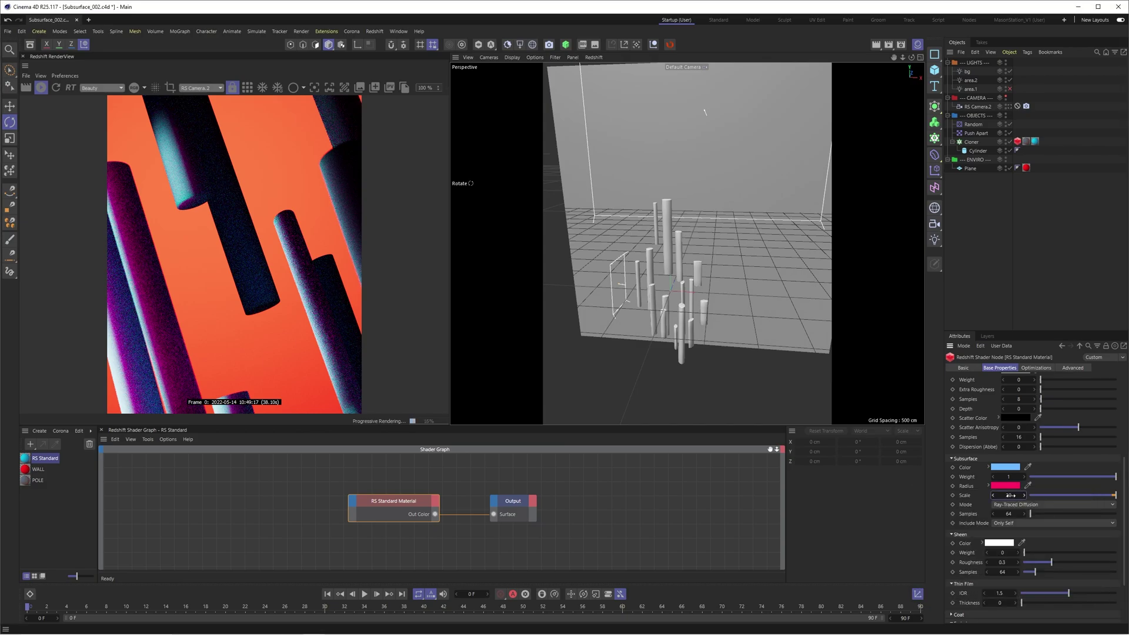
drag(1010, 495, 1009, 495)
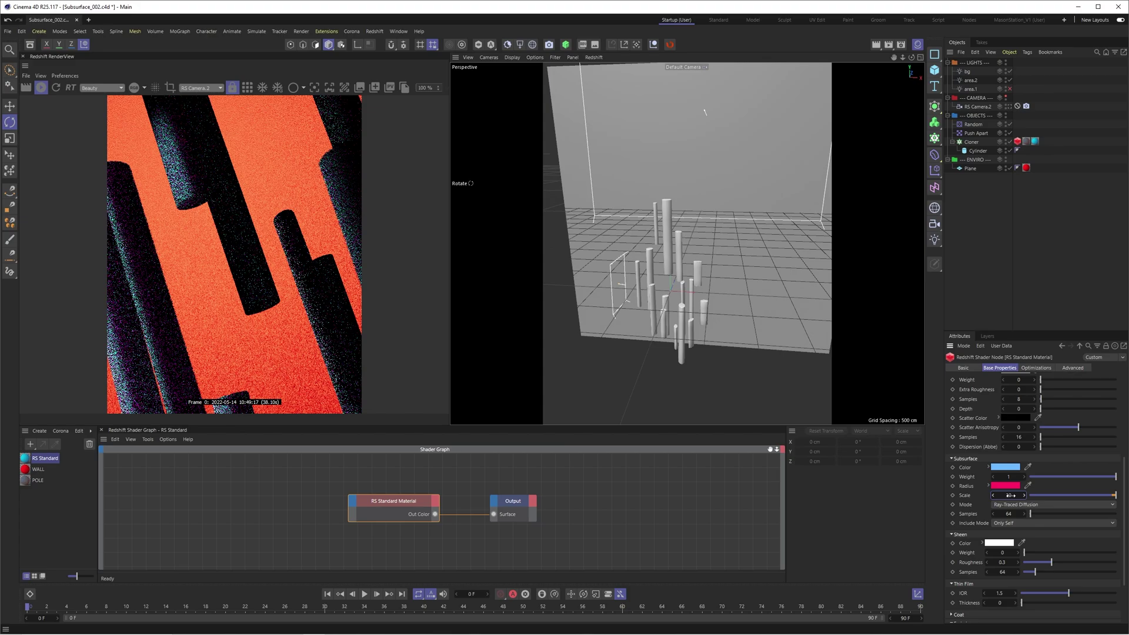
click(1003, 486)
drag(965, 532, 951, 531)
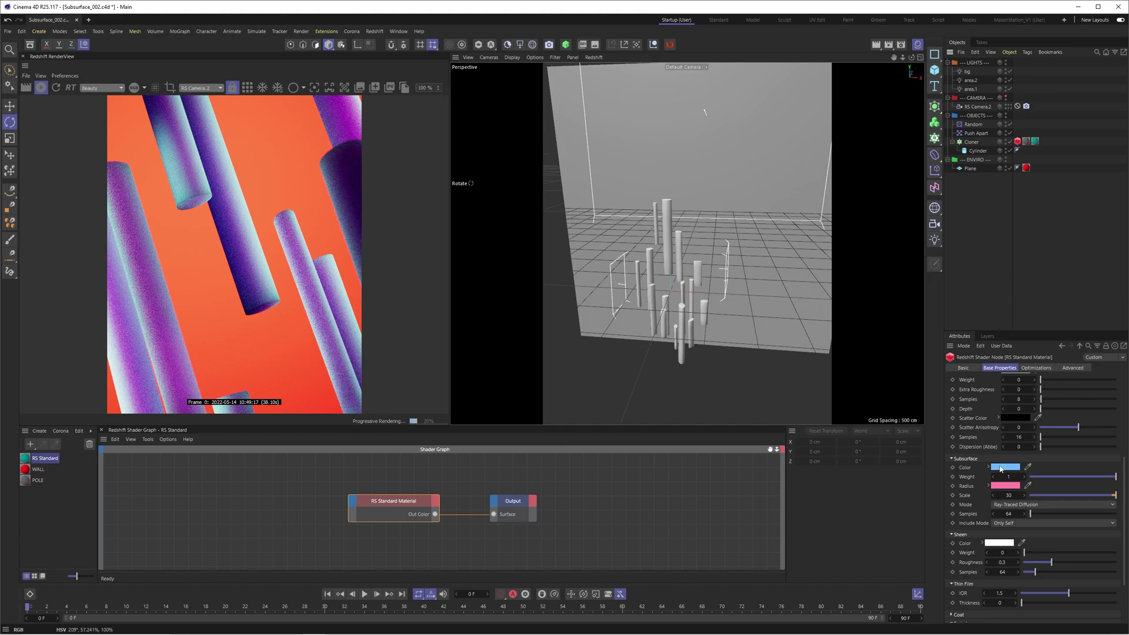
- Set the subsurface colour to red, then desaturate it toward pink
click(1006, 486)
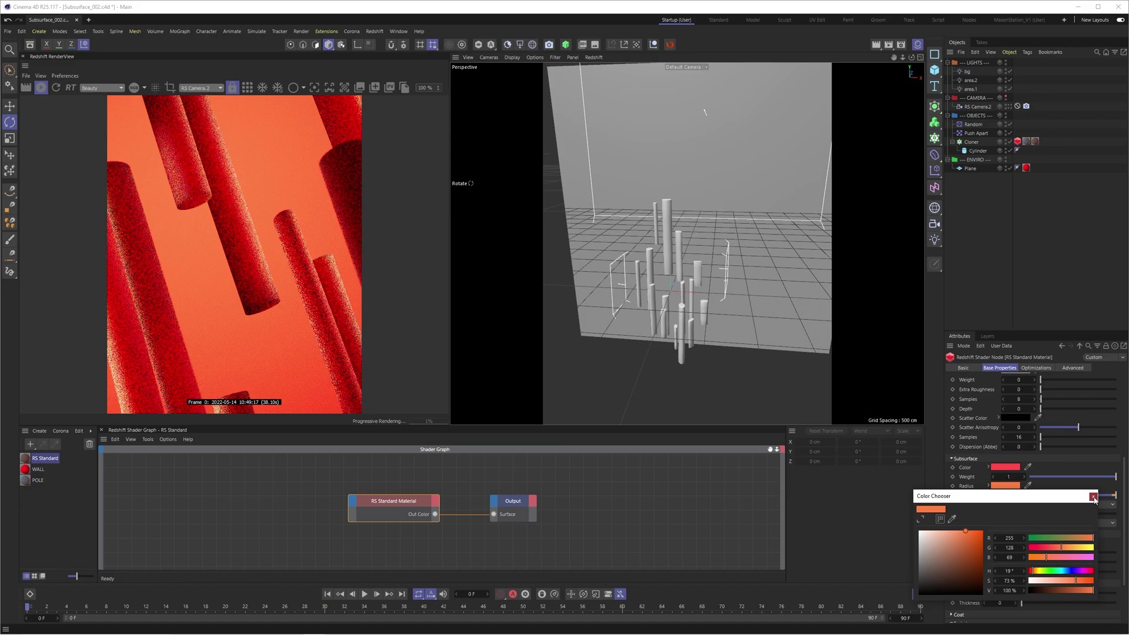
click(1093, 496)
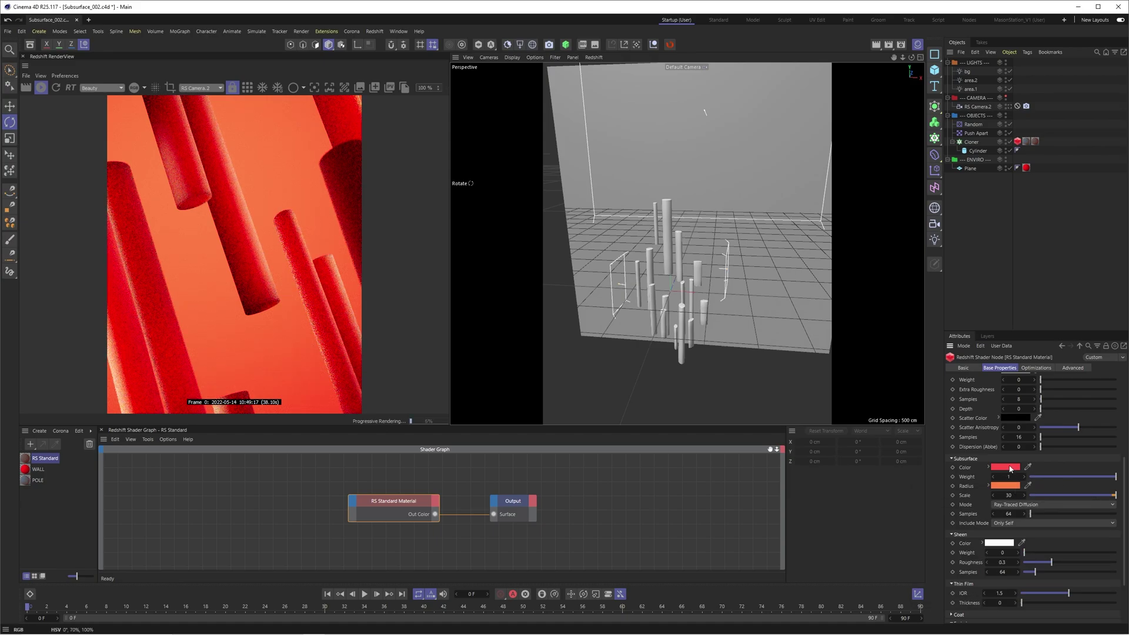
click(1005, 467)
click(982, 512)
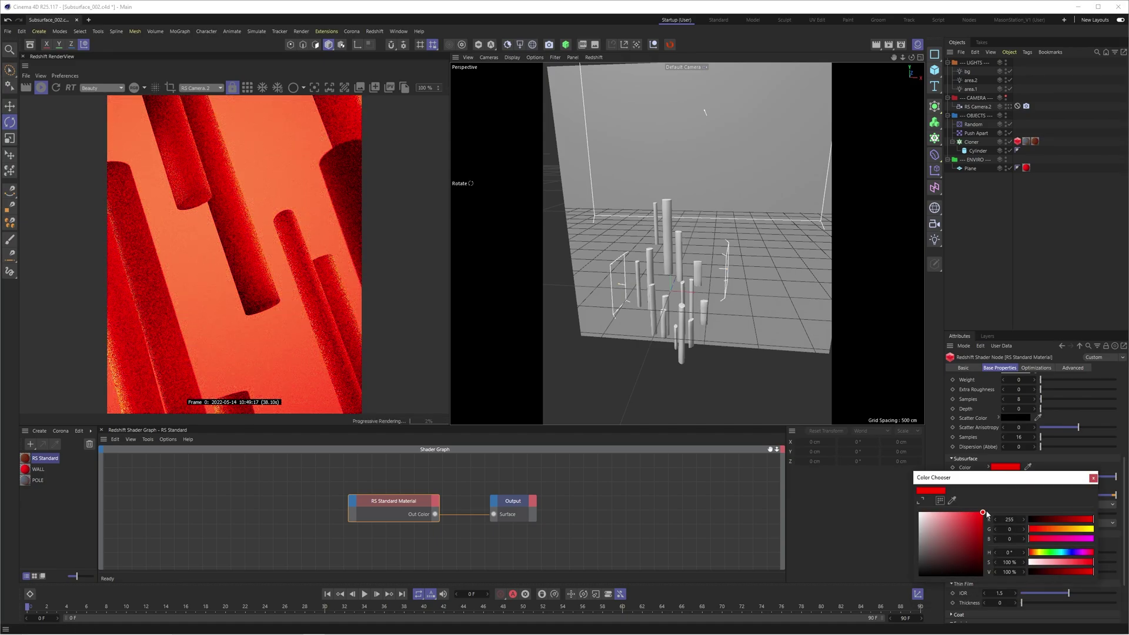
drag(974, 478, 802, 413)
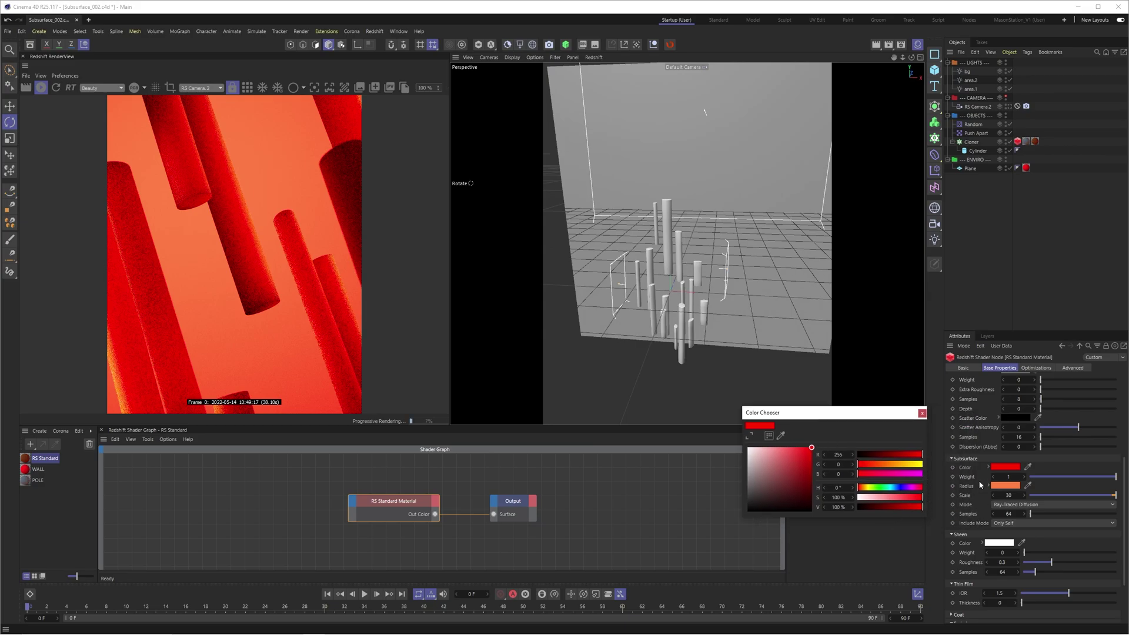
click(1005, 486)
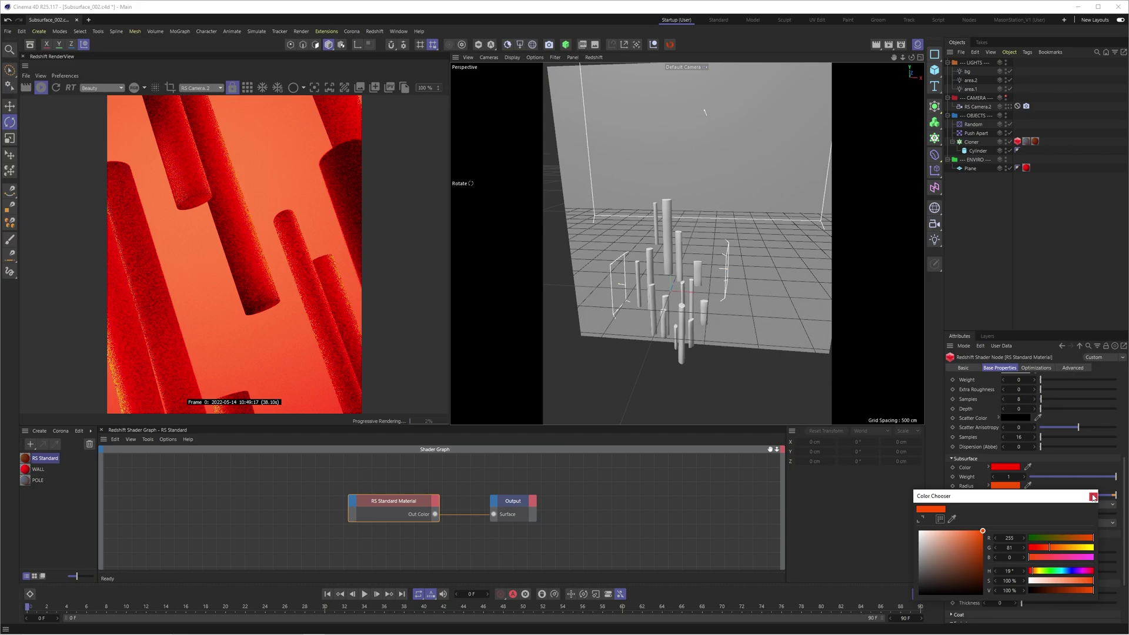
click(1012, 469)
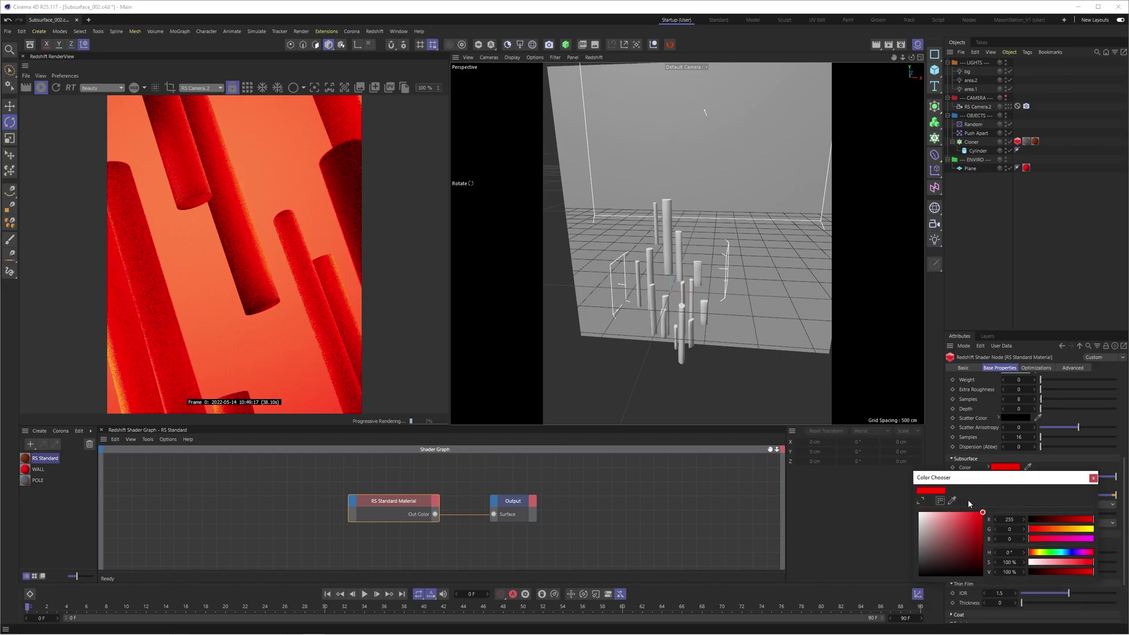
drag(970, 509, 955, 512)
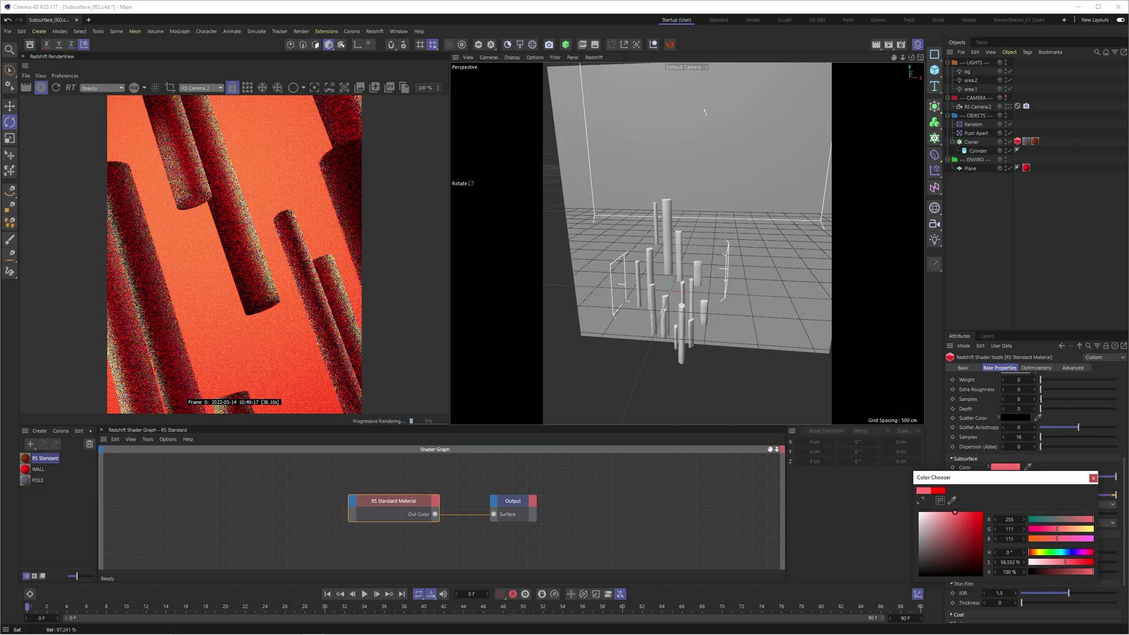
- Make the subsurface radius colour a light salmon
click(1005, 487)
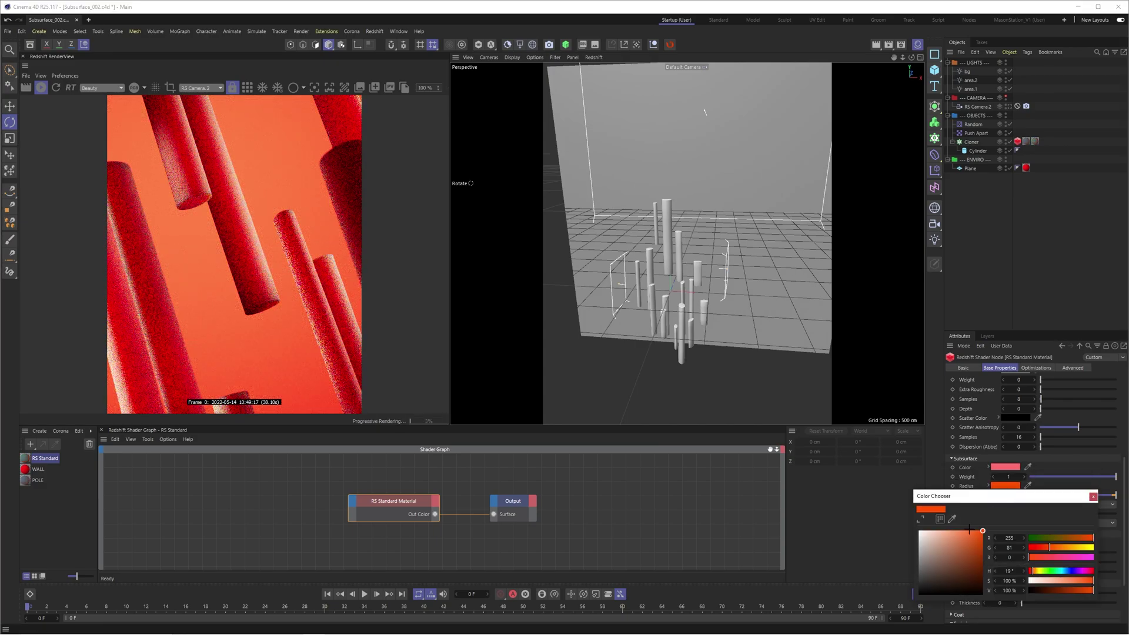
click(949, 530)
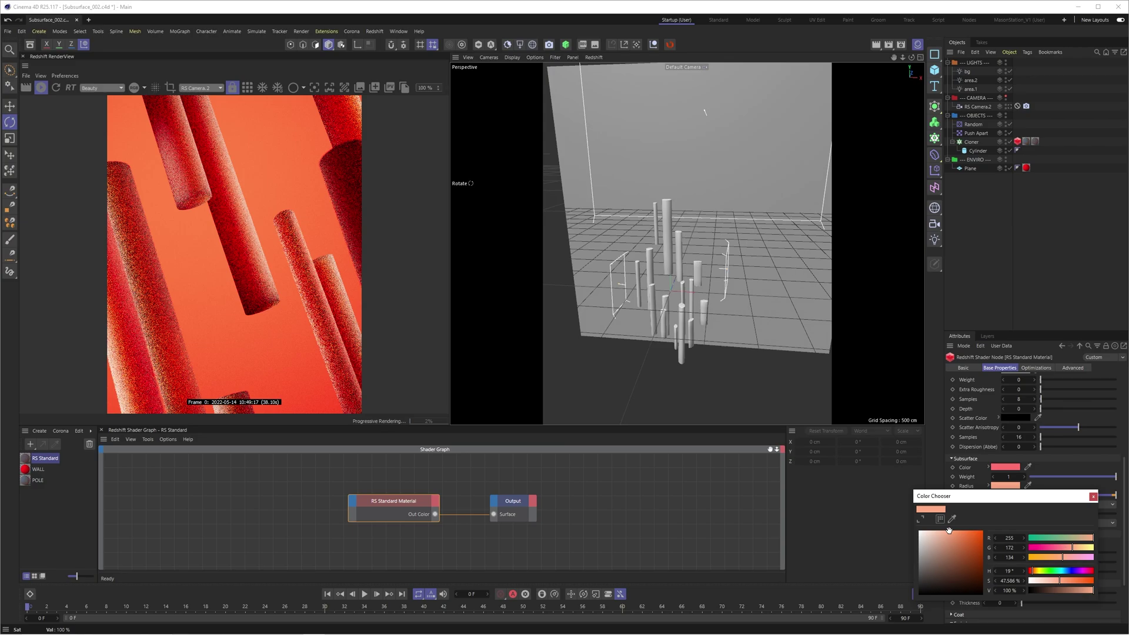
mouse_move(948, 531)
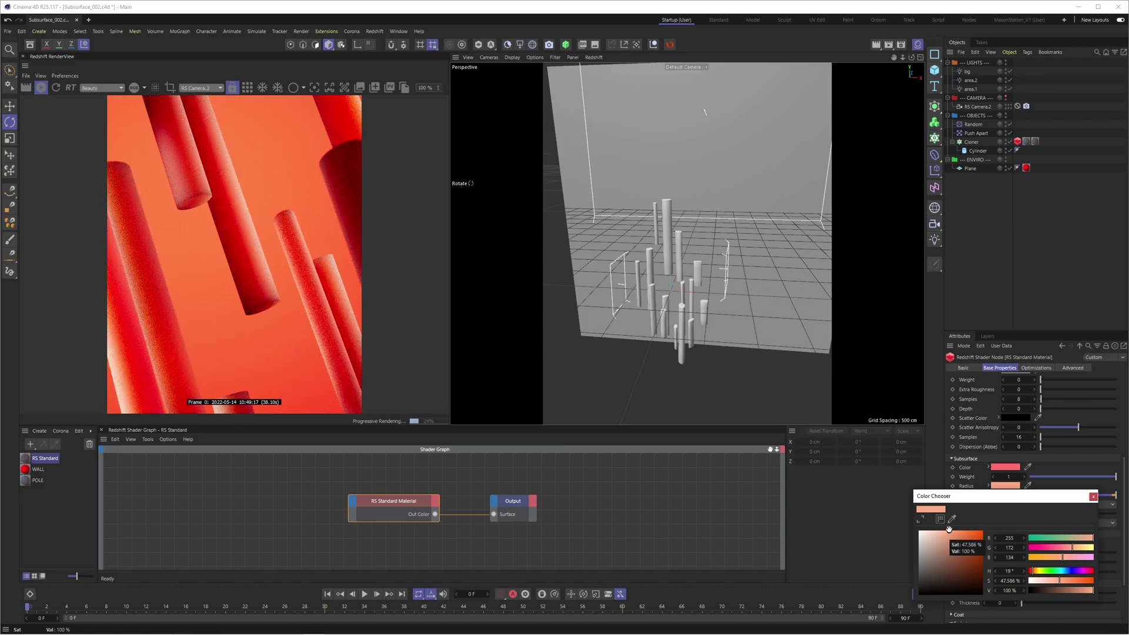
click(1093, 496)
click(1008, 495)
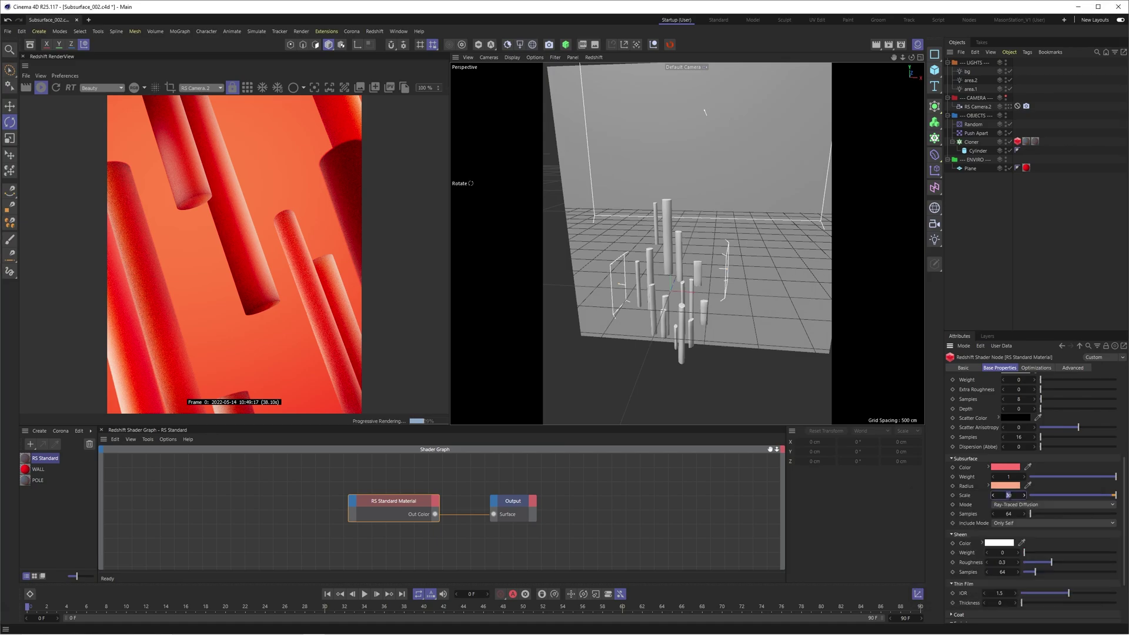
- Enter 50 for the subsurface scale, enable RenderView snapshot saving, and restart the render
text(50)
click(247, 87)
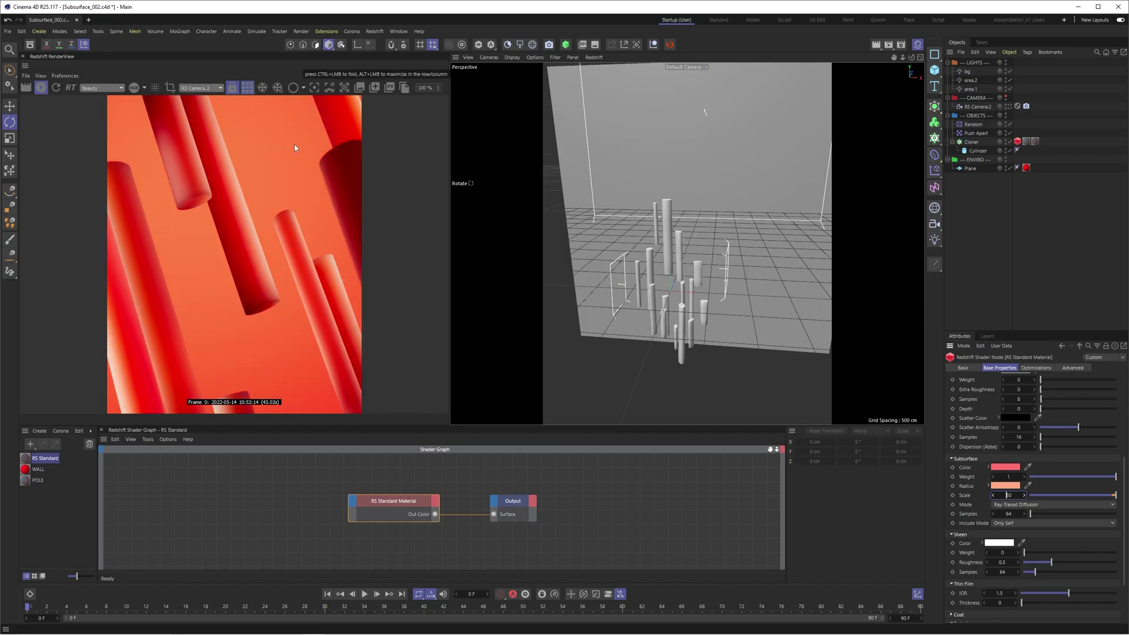
click(389, 88)
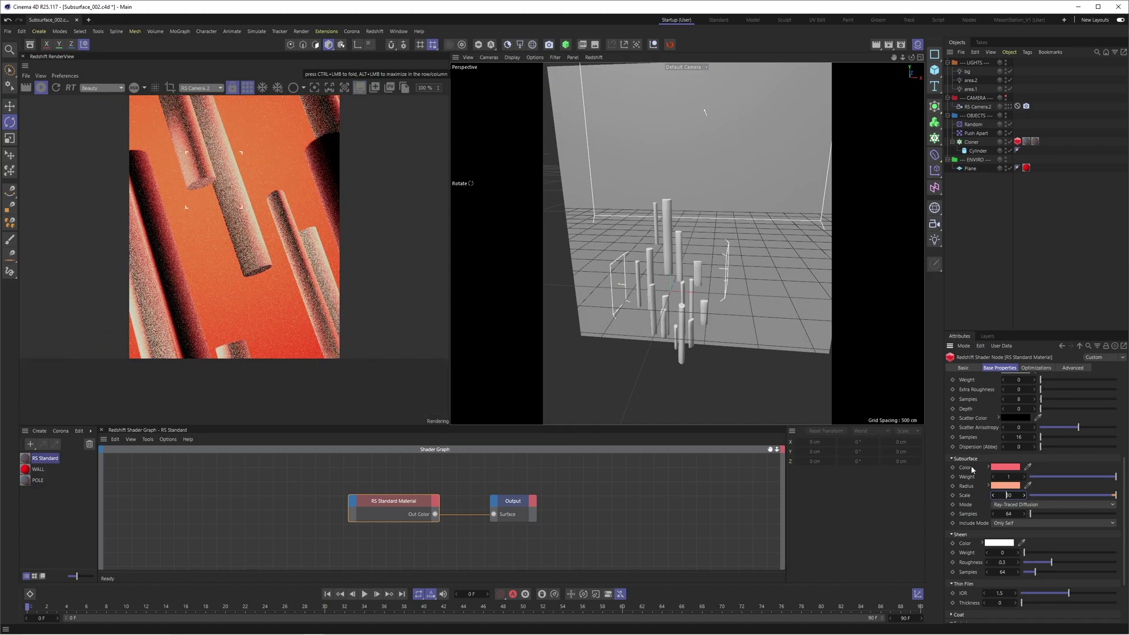
- Switch the subsurface mode to Point-Based Diffusion and show the snapshot strip
click(1038, 505)
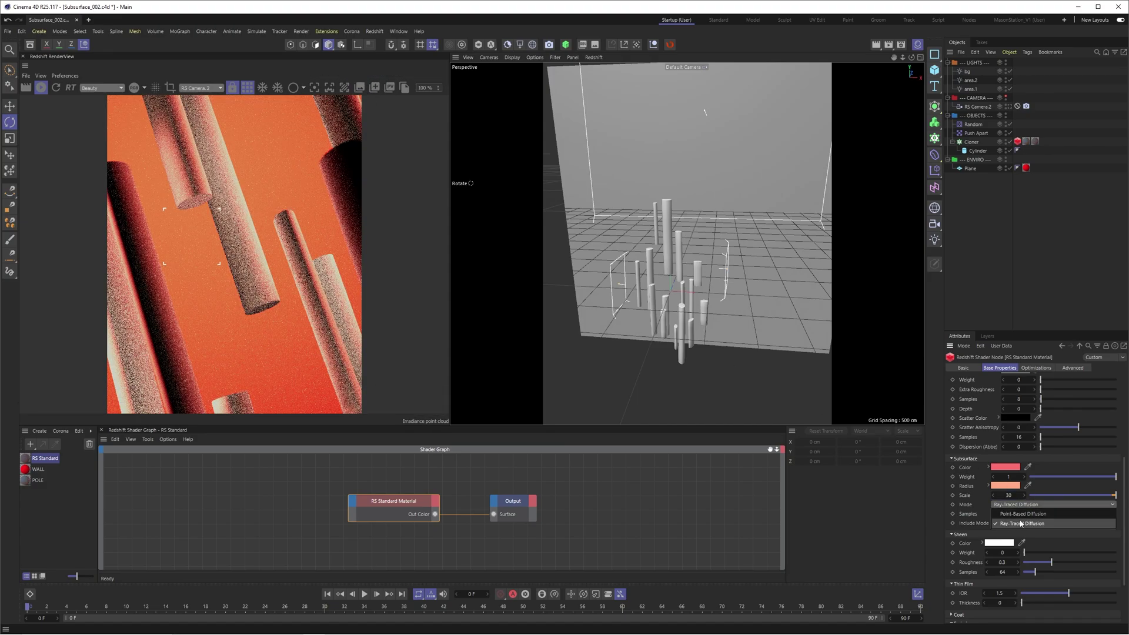
click(1032, 514)
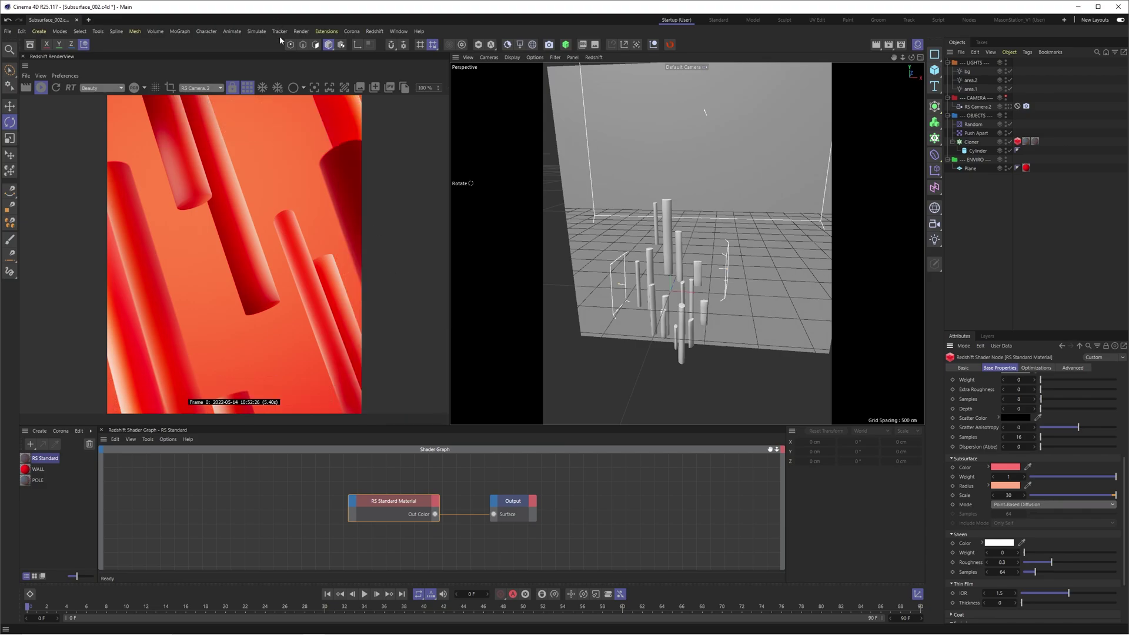
click(359, 87)
- Compare the 43.02s ray-traced snapshot against the 5.40s point-based snapshot repeatedly
click(82, 388)
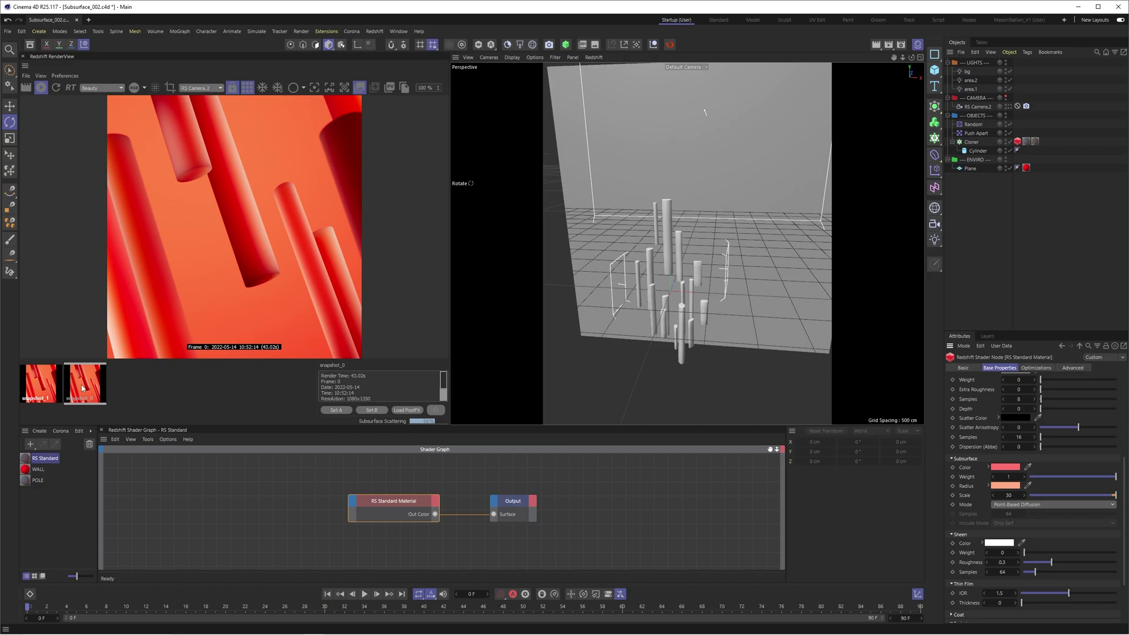
click(41, 383)
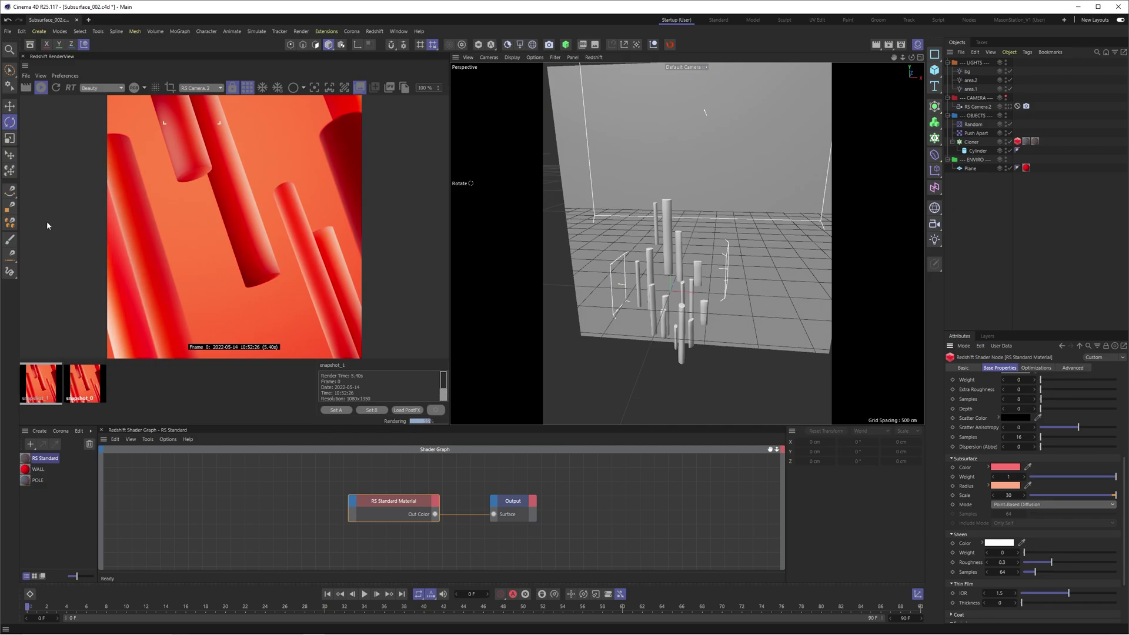
click(66, 379)
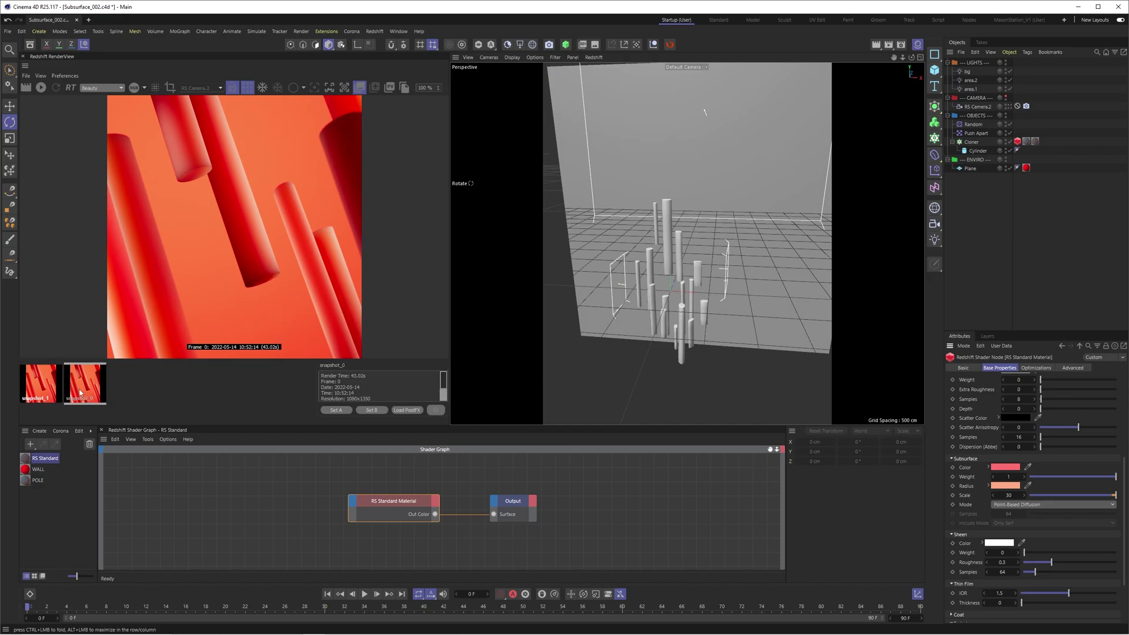
click(56, 389)
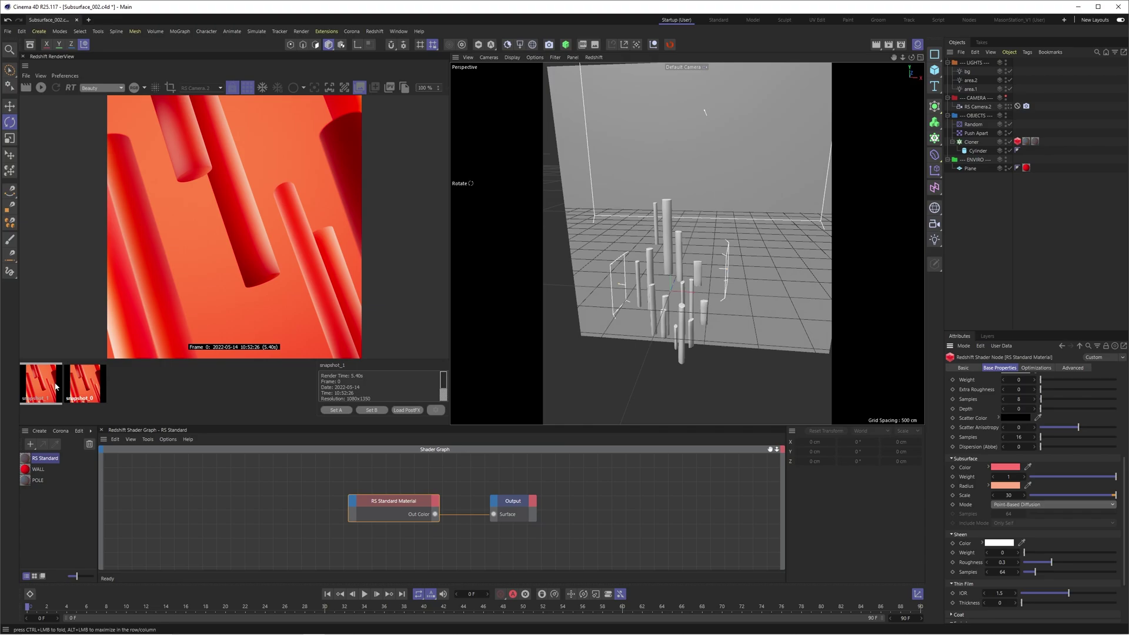
click(83, 385)
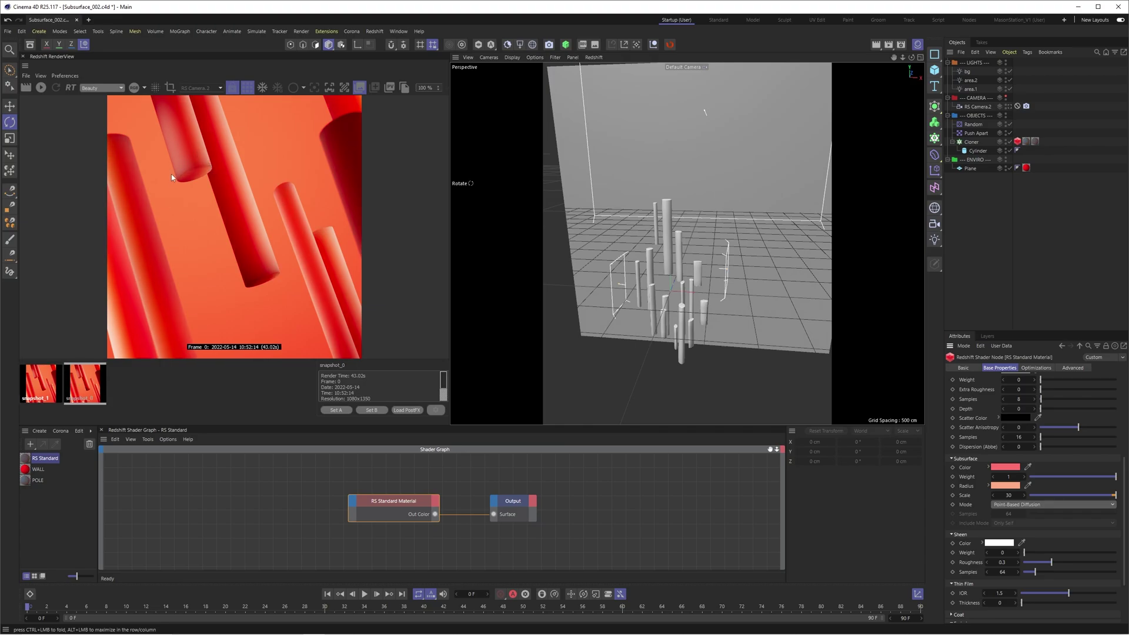
click(41, 387)
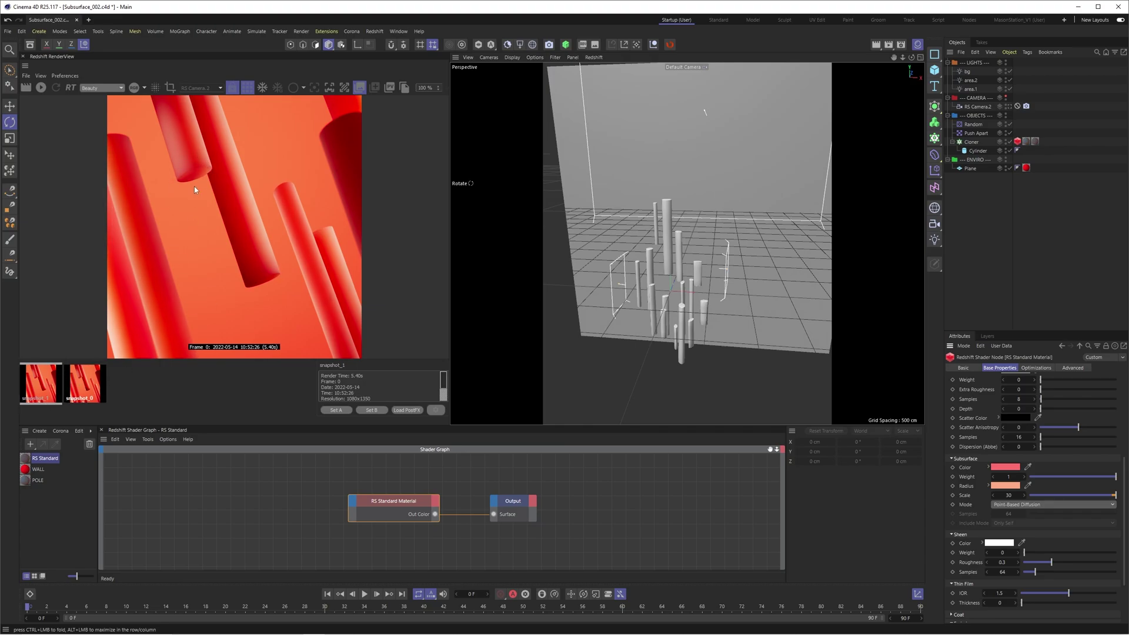
click(76, 386)
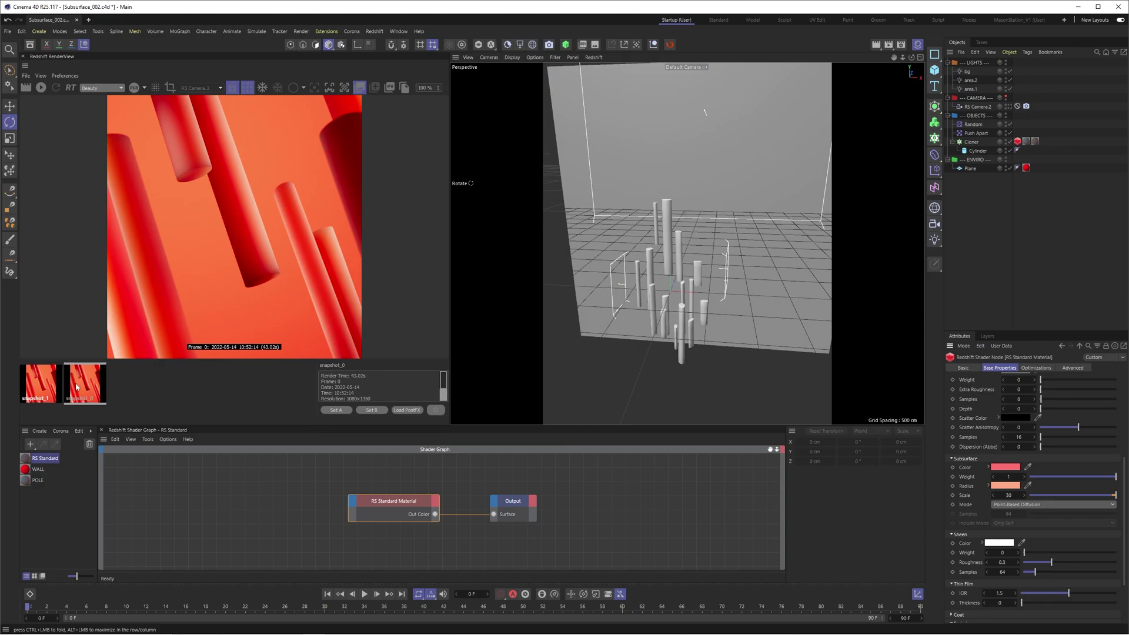
click(48, 388)
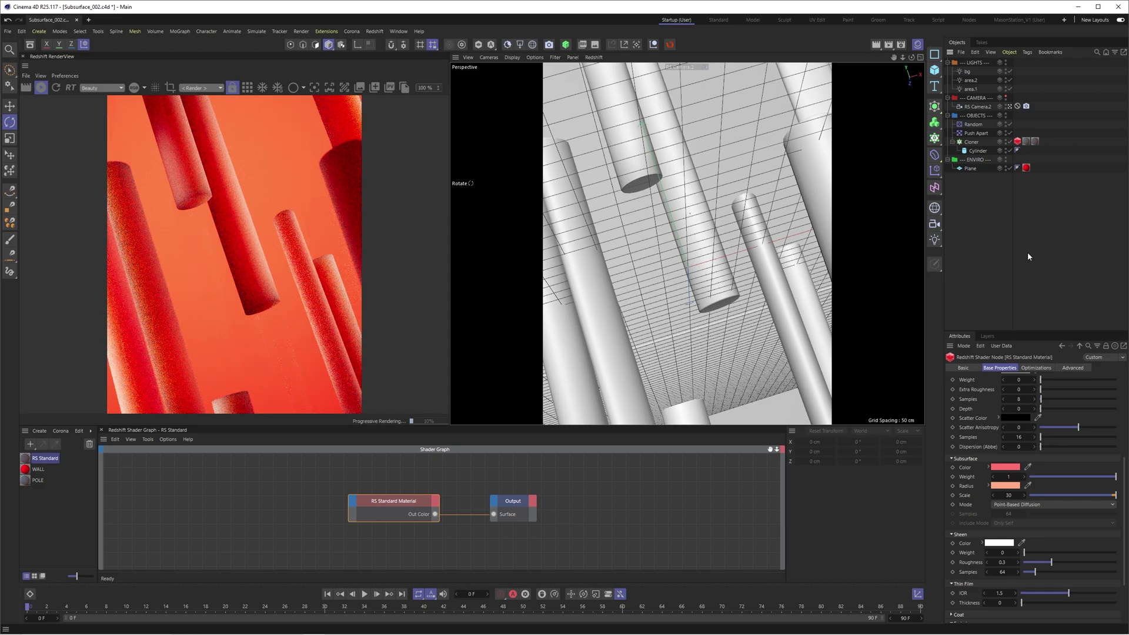
- Choose Ray-Traced Diffusion in the Subsurface Mode dropdown
click(1030, 505)
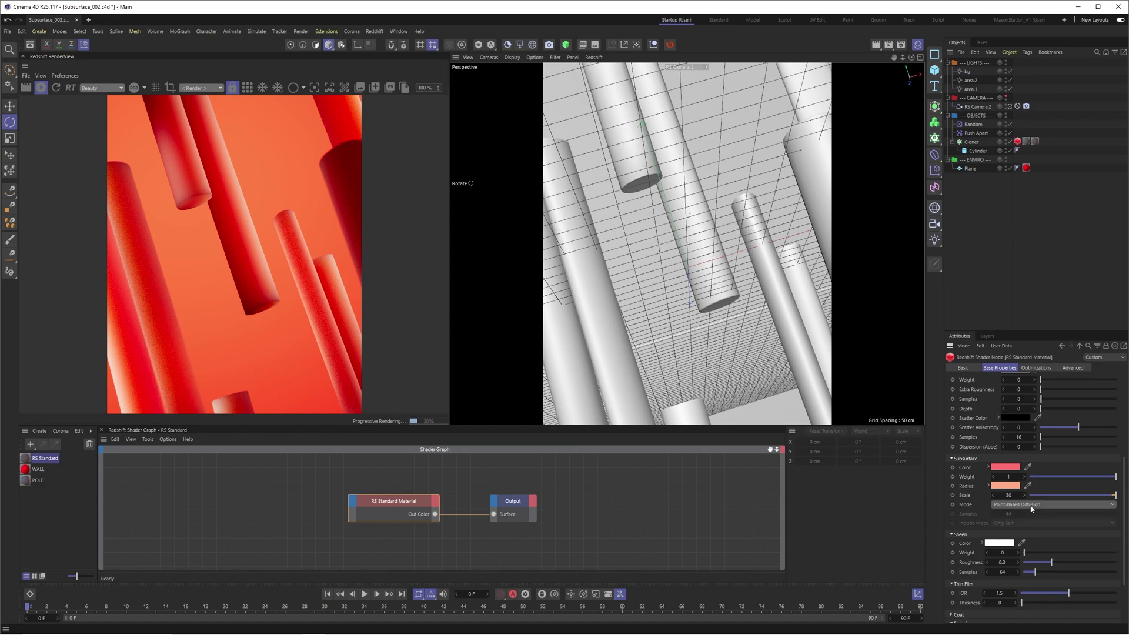
click(1017, 523)
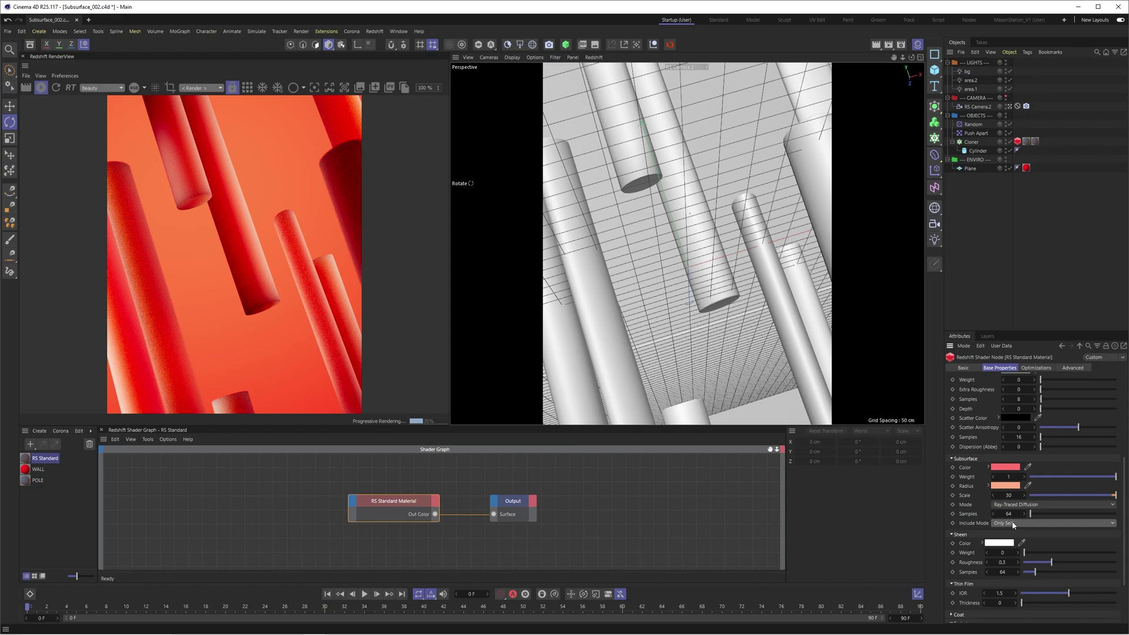